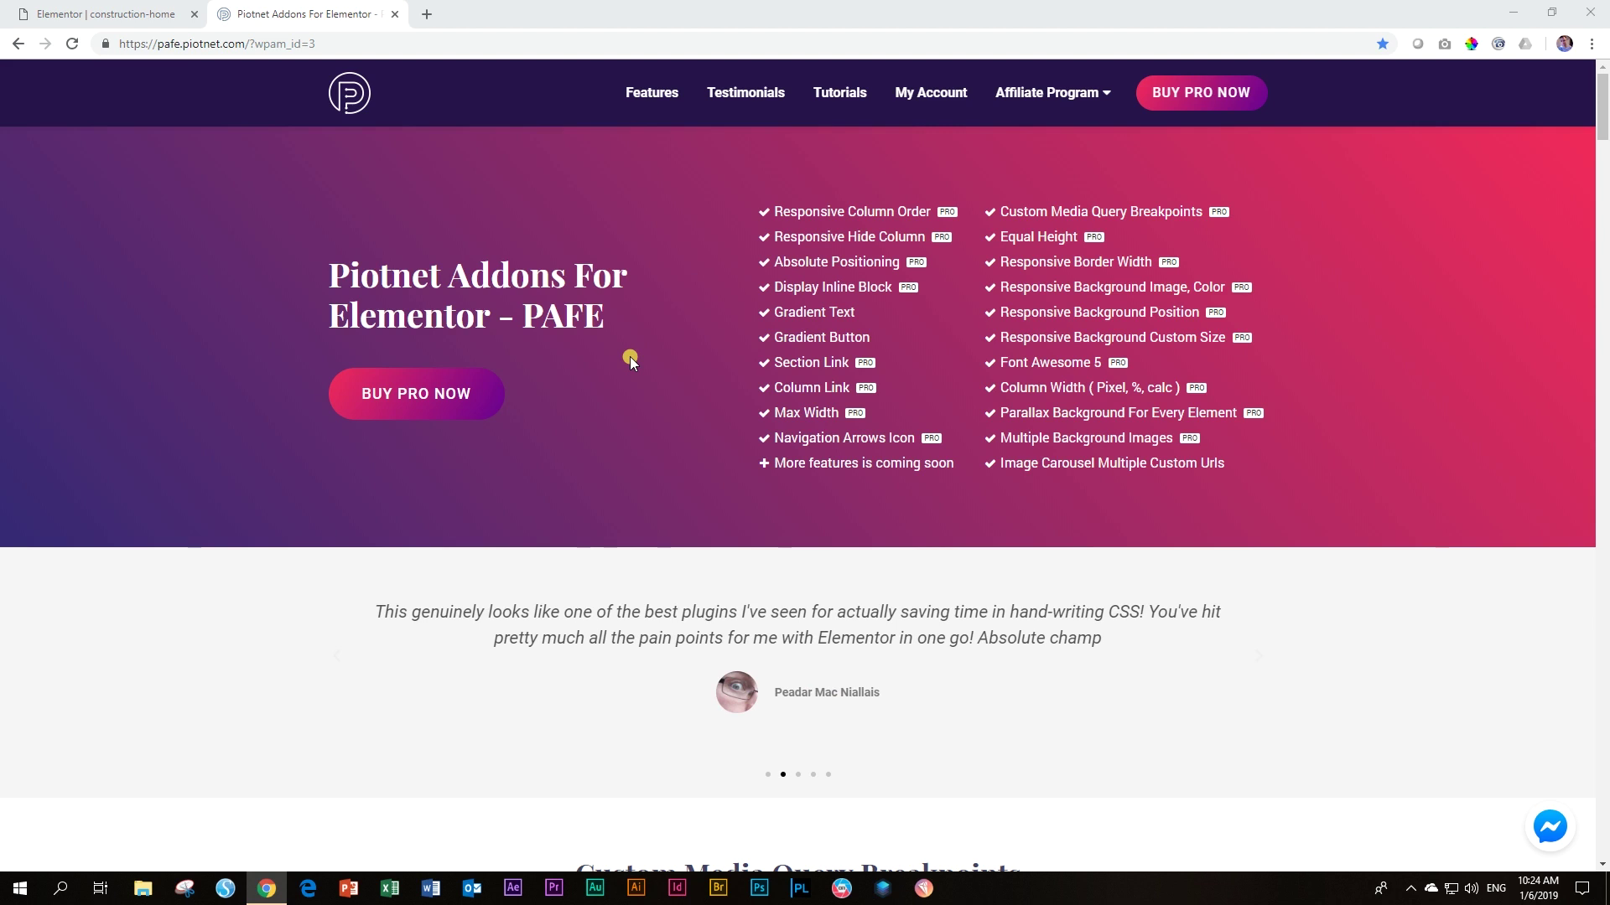
Step: View the Piotnet Addons Navigation Arrows Icon demo, then return to the construction-home editor
click(851, 438)
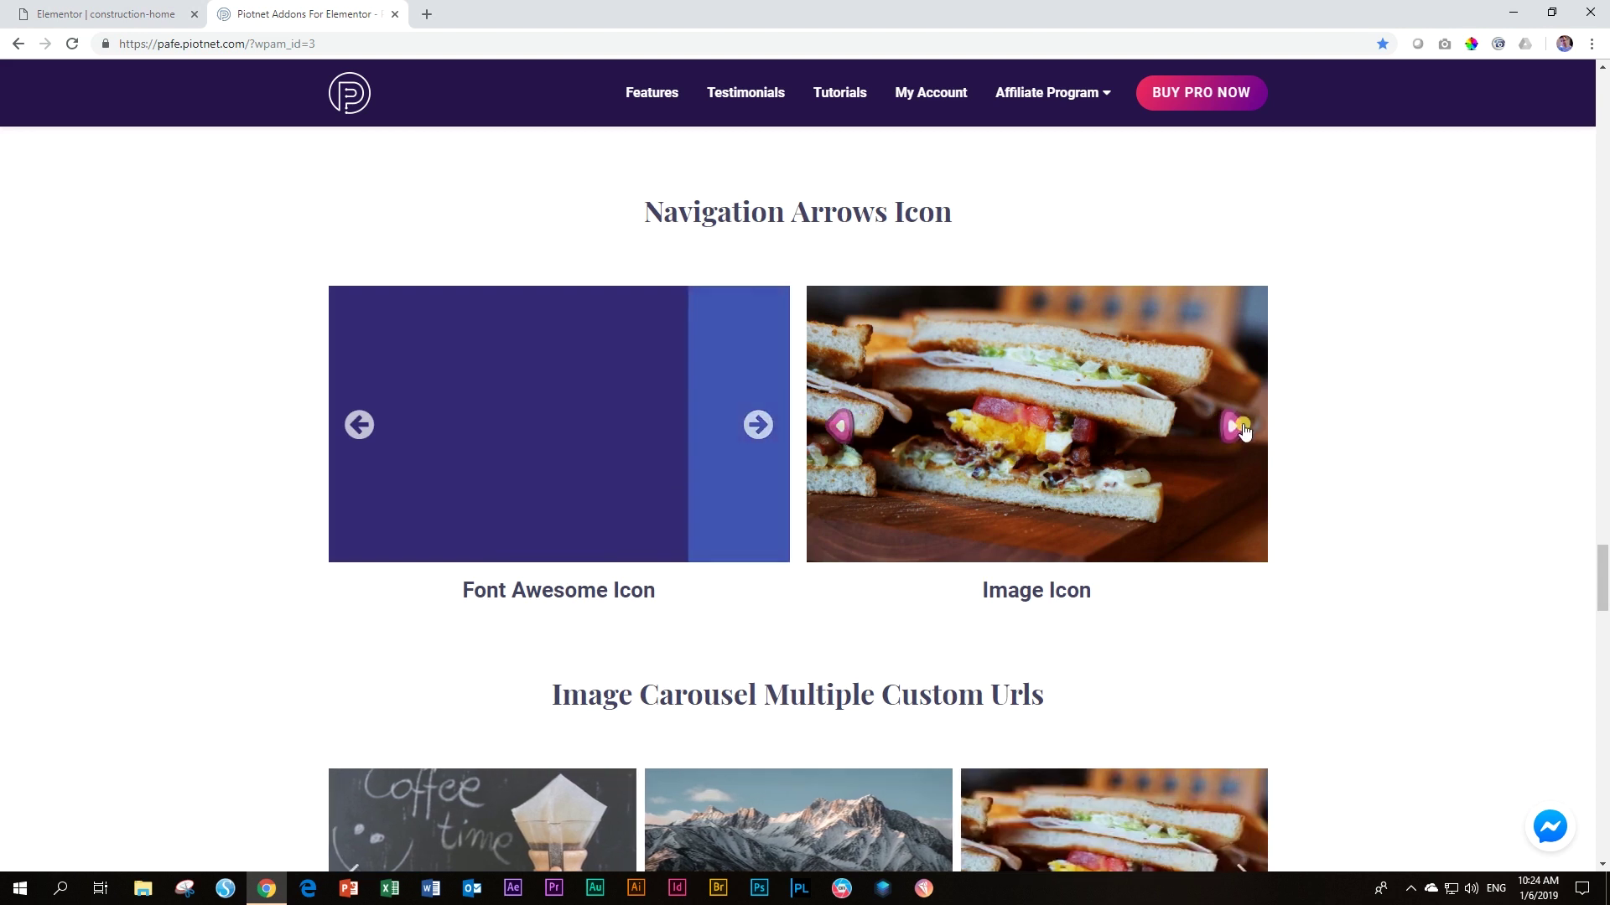
click(115, 9)
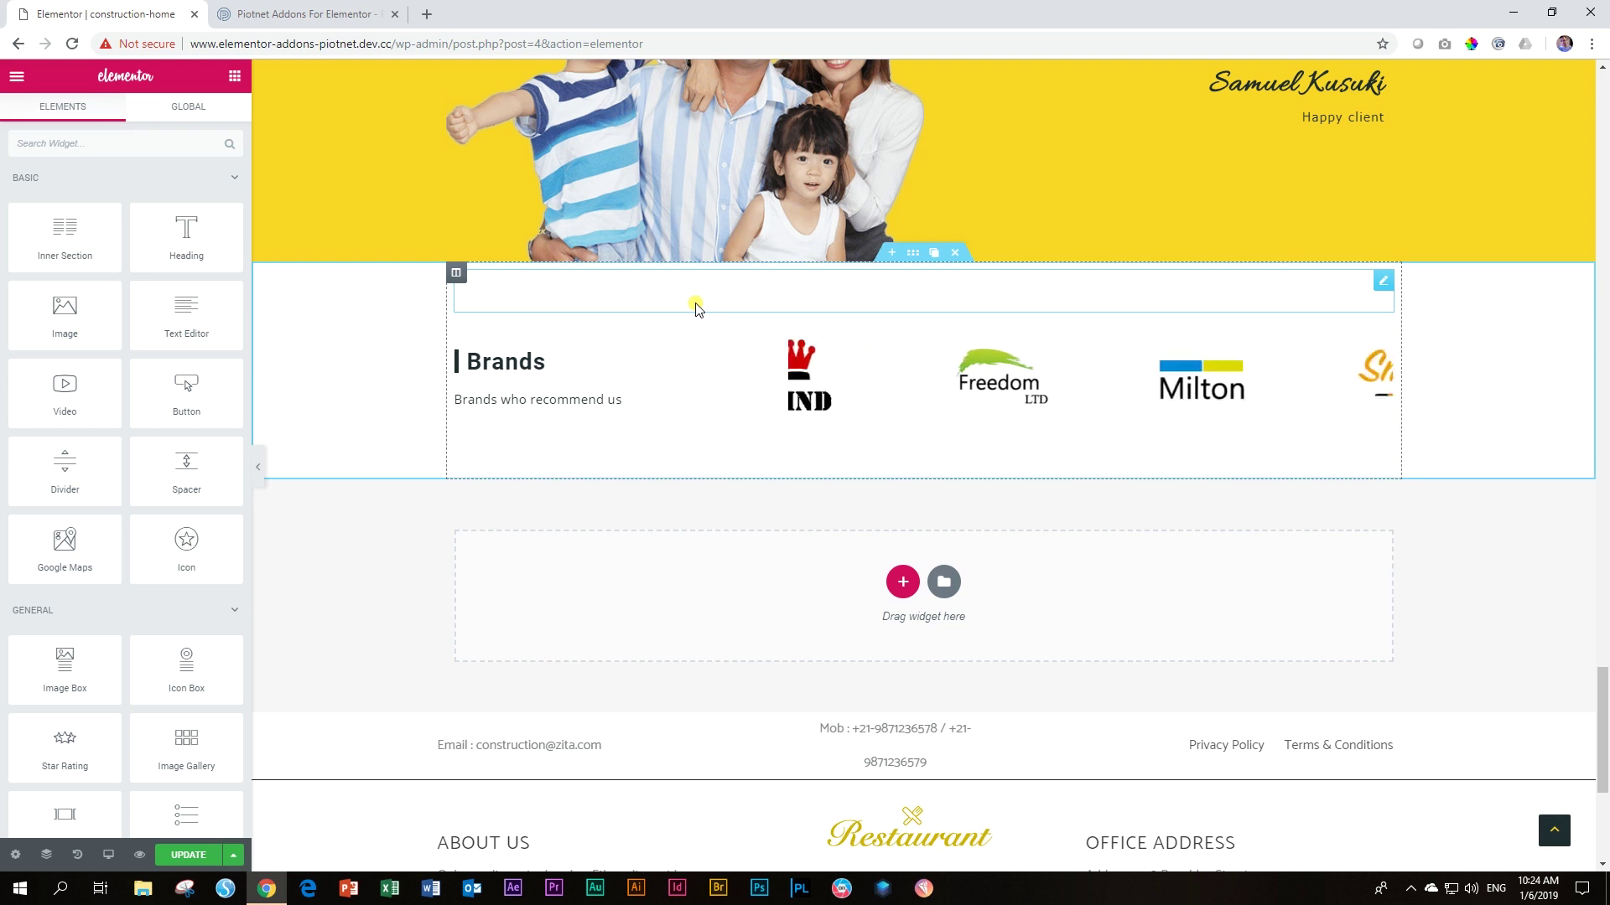
click(330, 13)
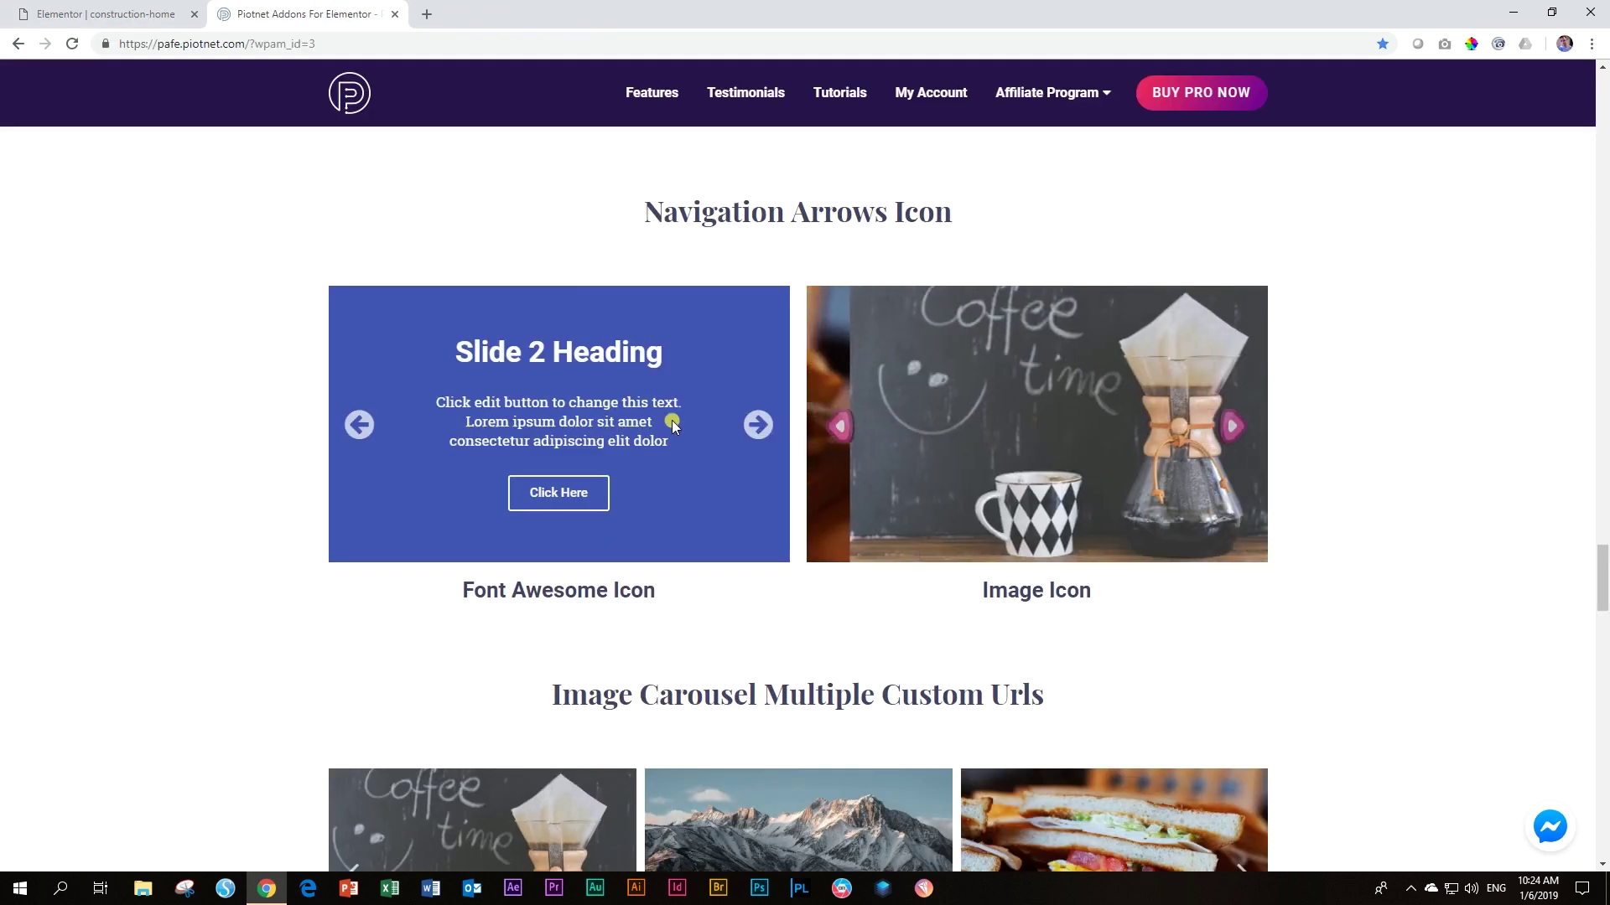
click(758, 425)
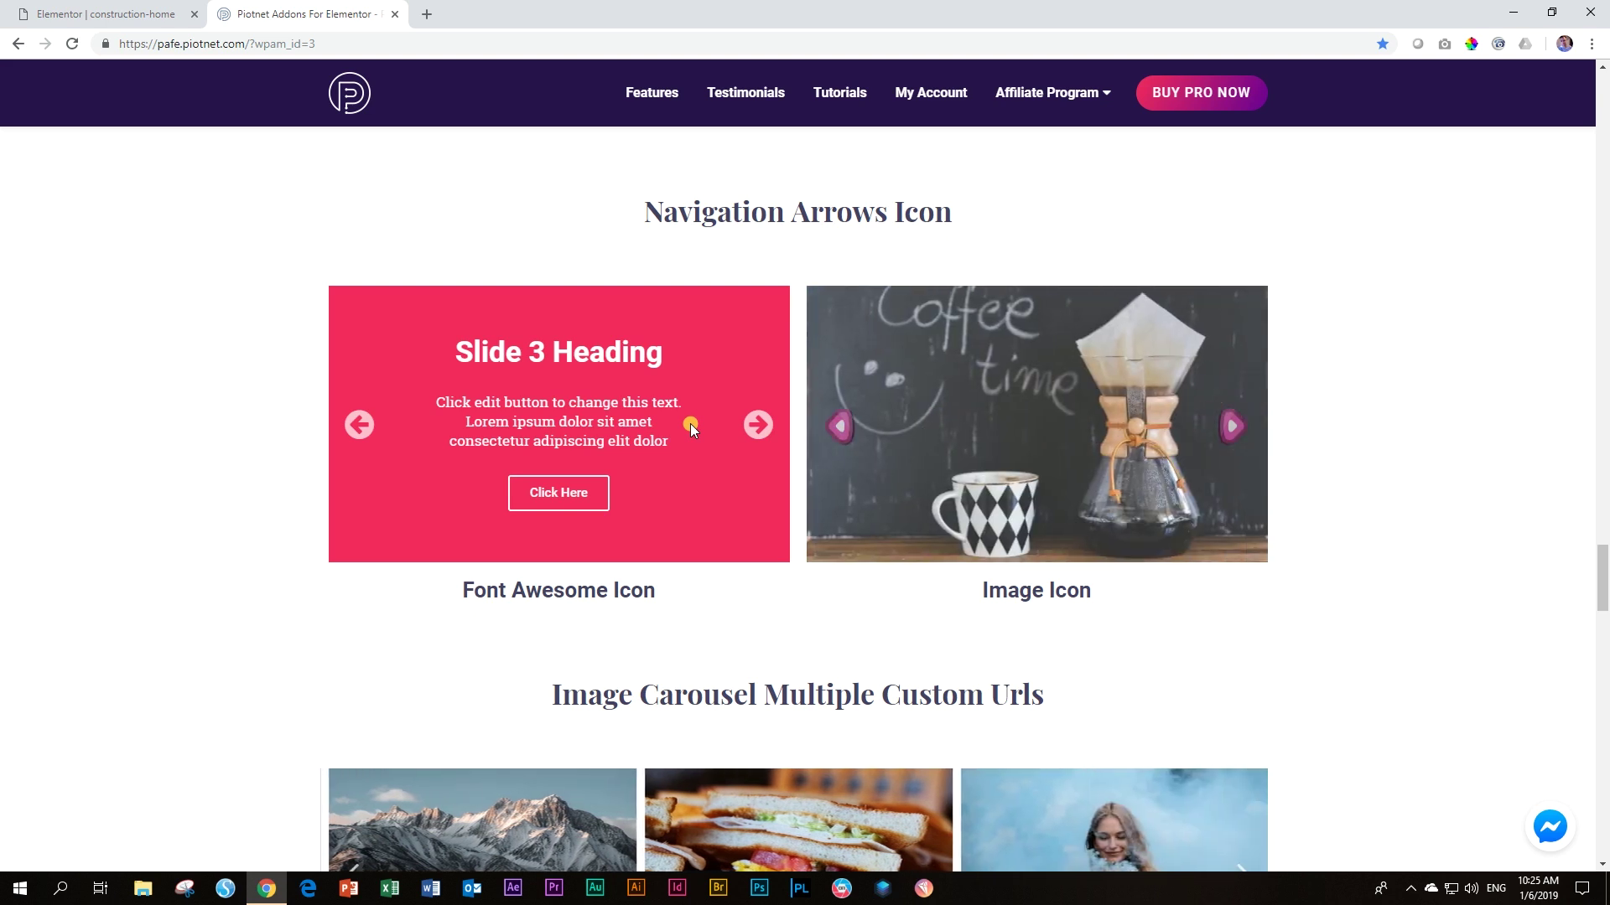
click(93, 10)
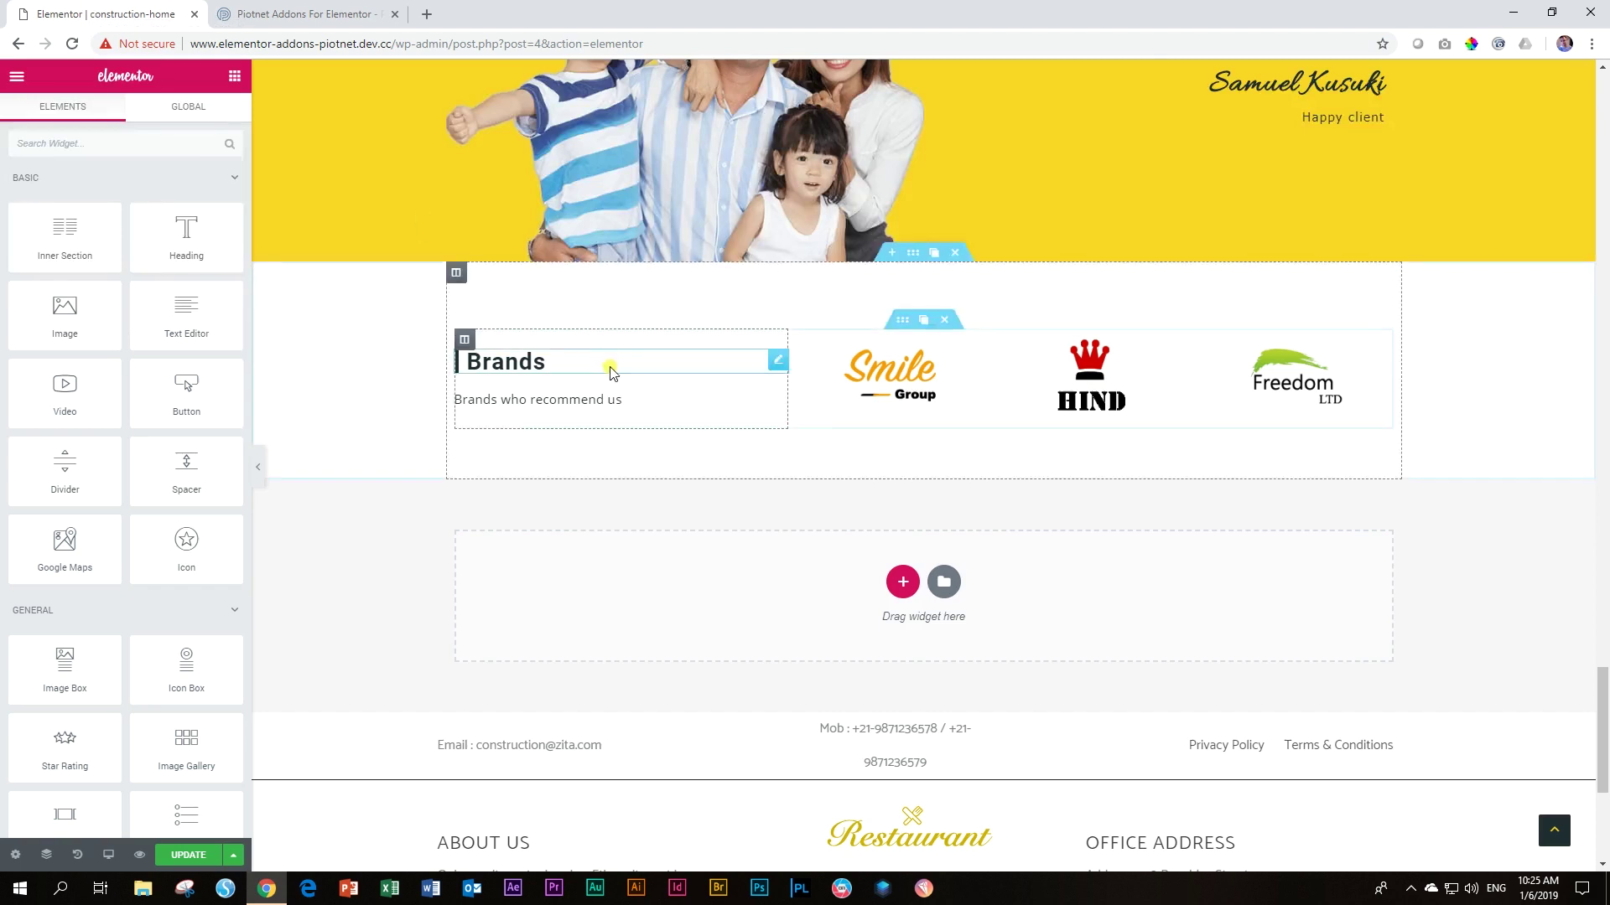
Step: Select the Portfolio Gallery image carousel and expand its PAFE Navigation Arrows Icon style settings
scroll(611, 370, up, 10)
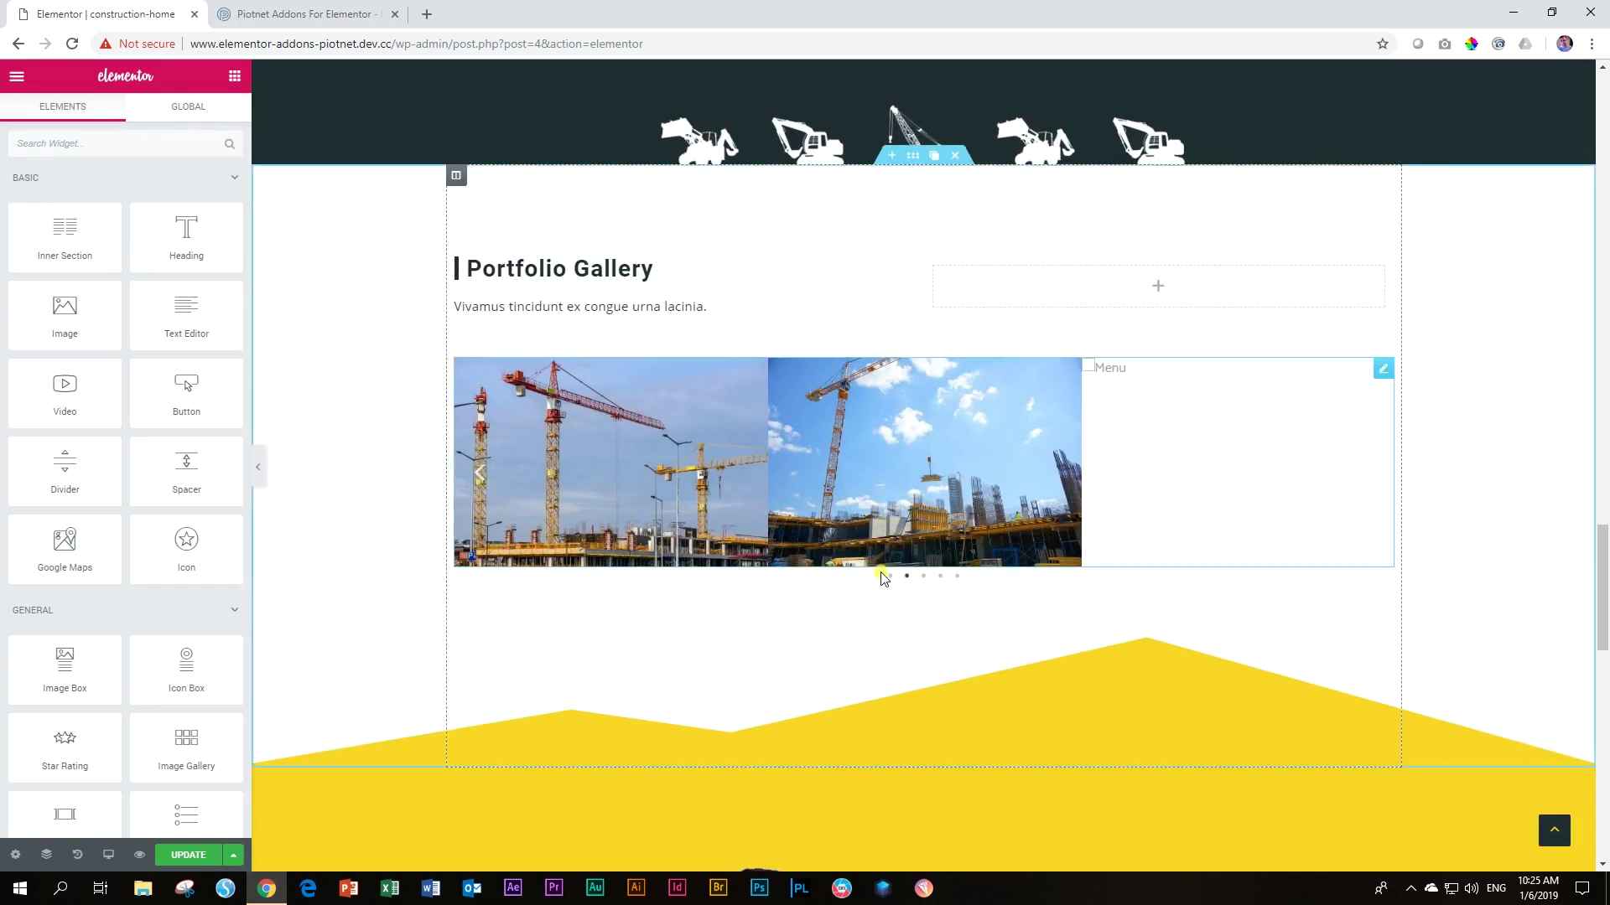
click(890, 577)
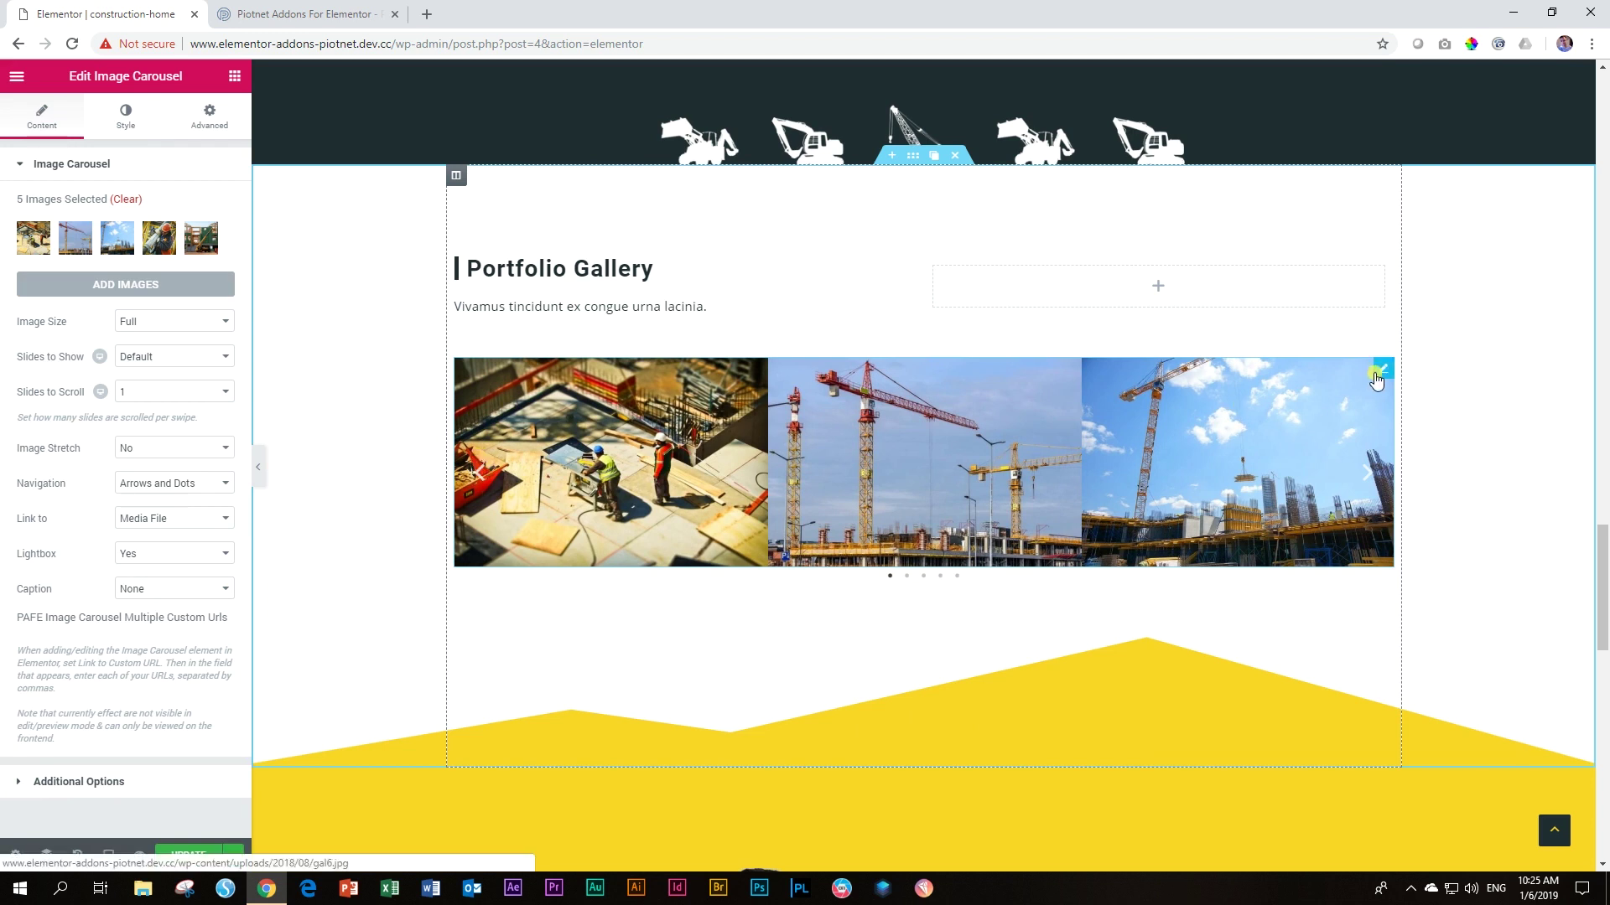
mouse_move(1376, 378)
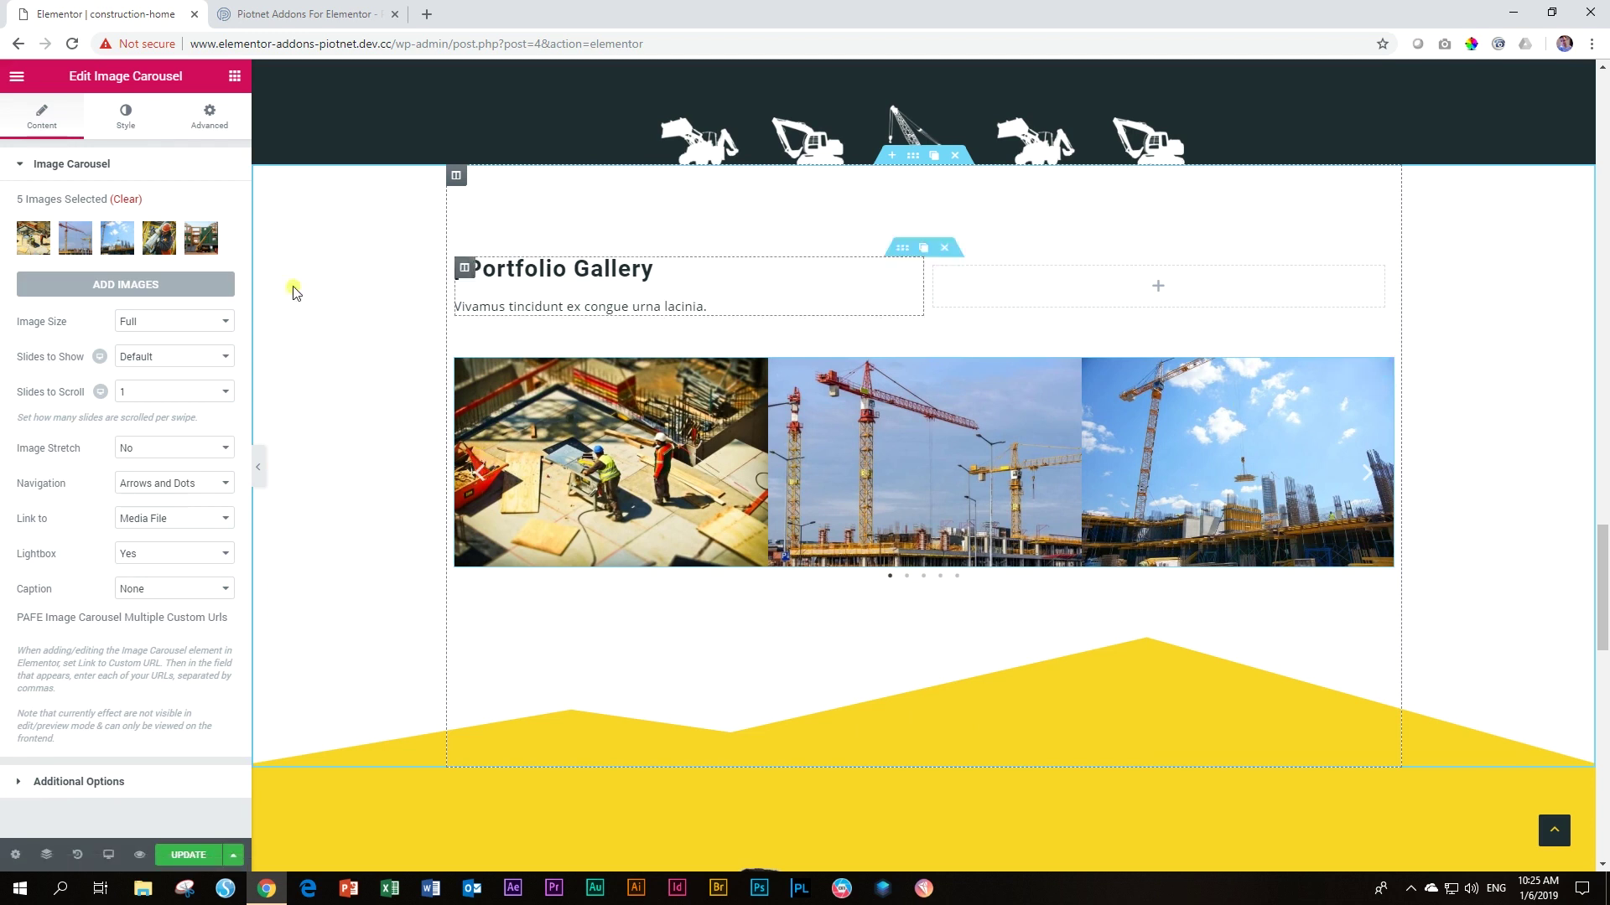
click(126, 118)
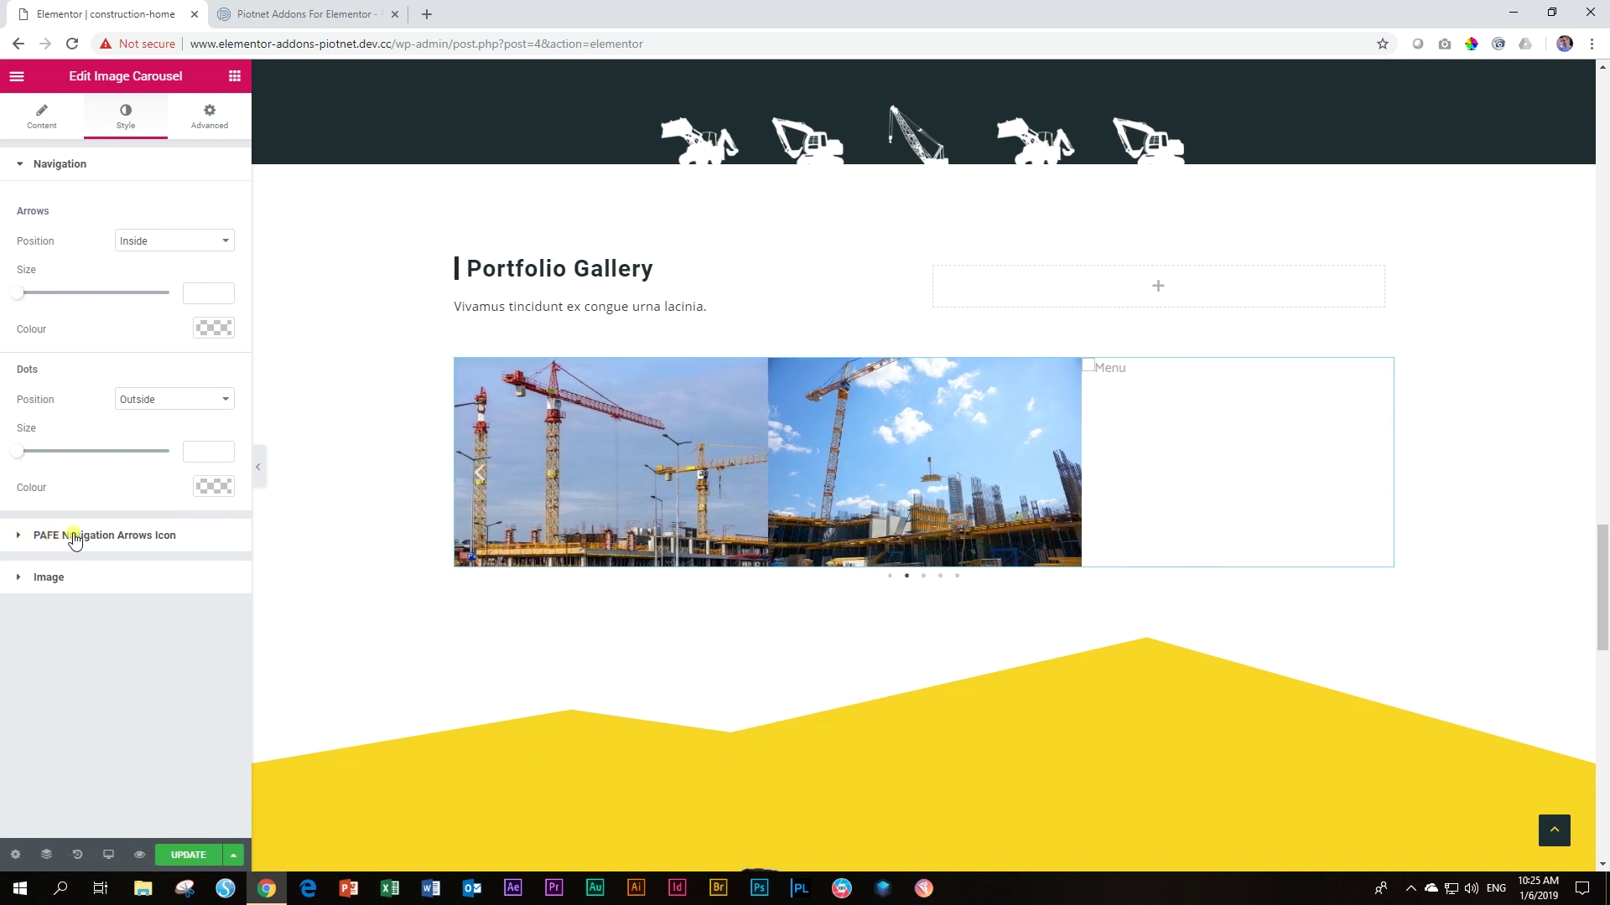
click(139, 536)
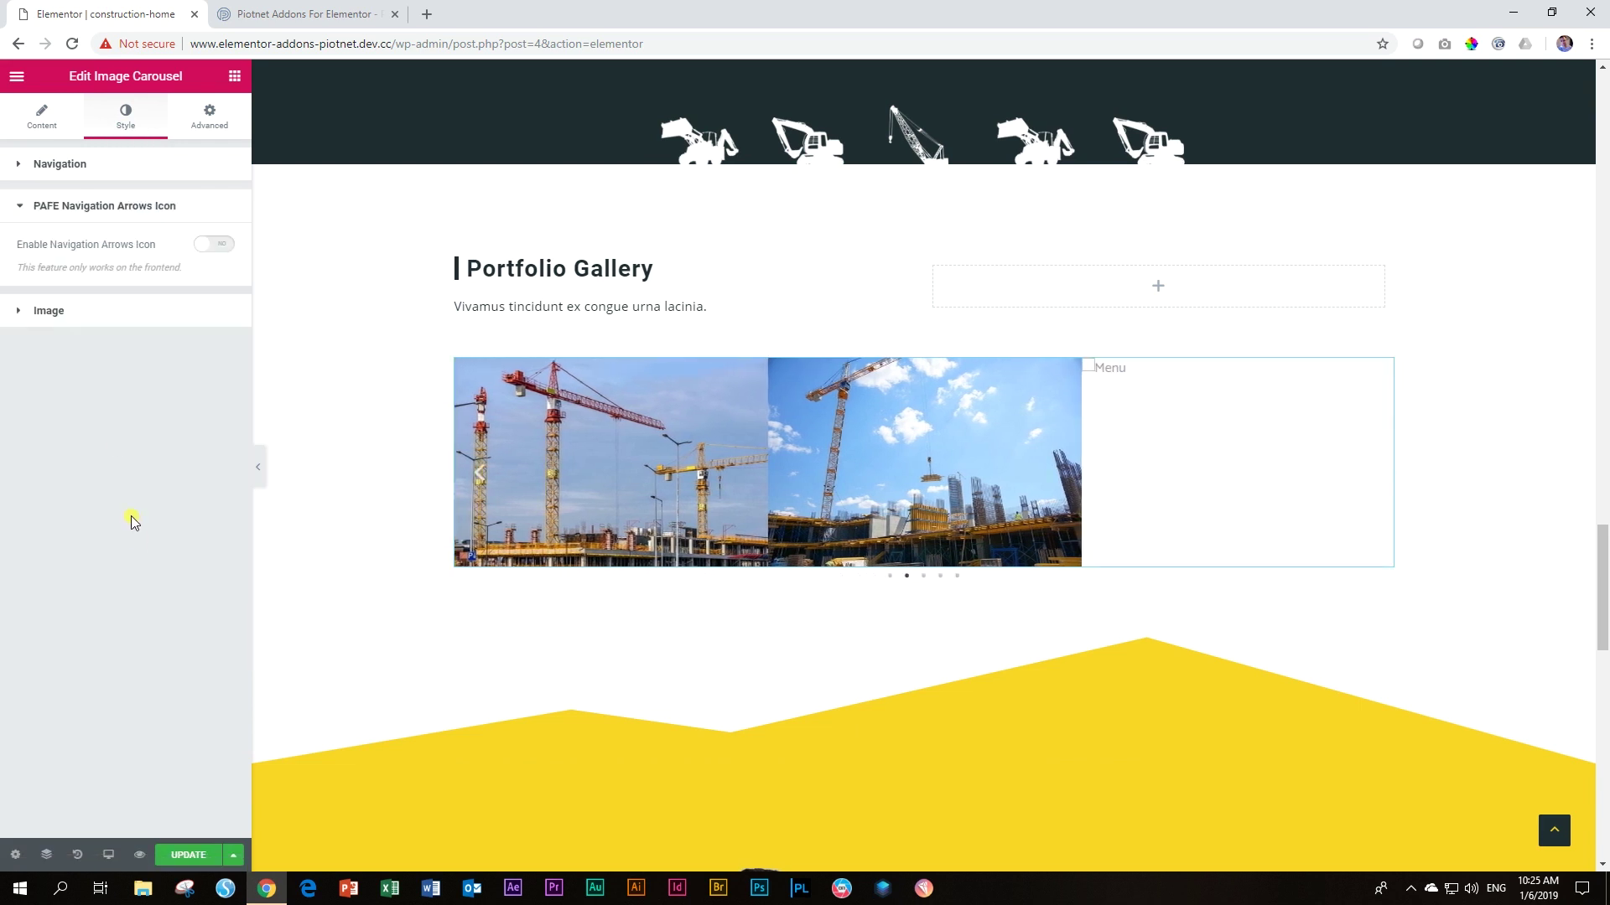
Step: Enable PAFE navigation arrow icons, keeping type Icon, and raise the arrow size to 60
click(221, 244)
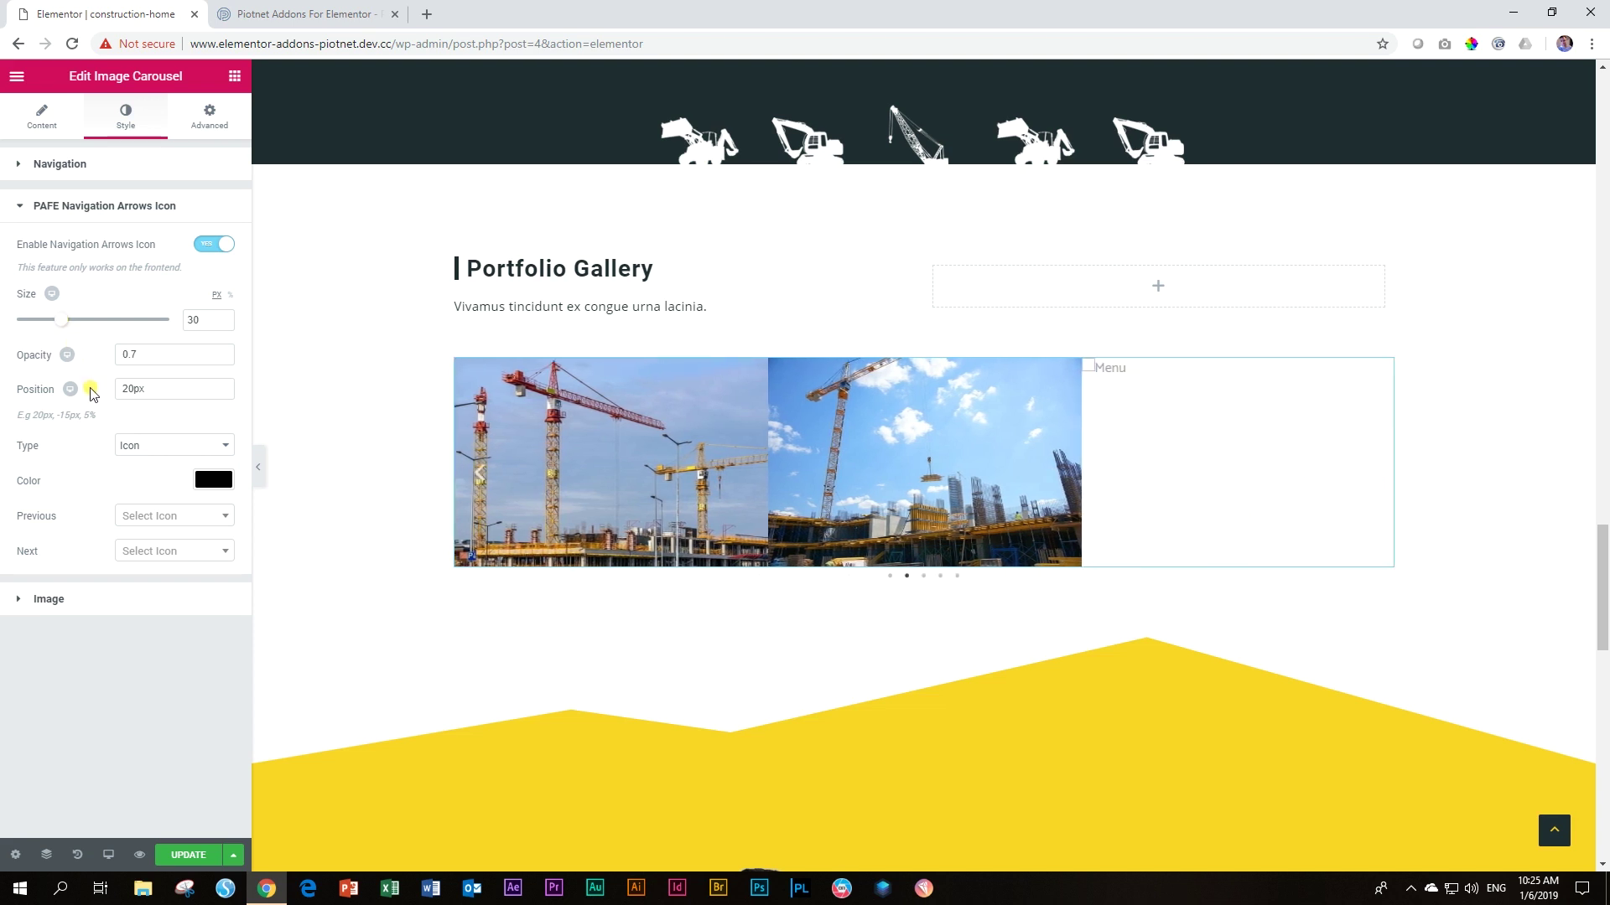
click(143, 445)
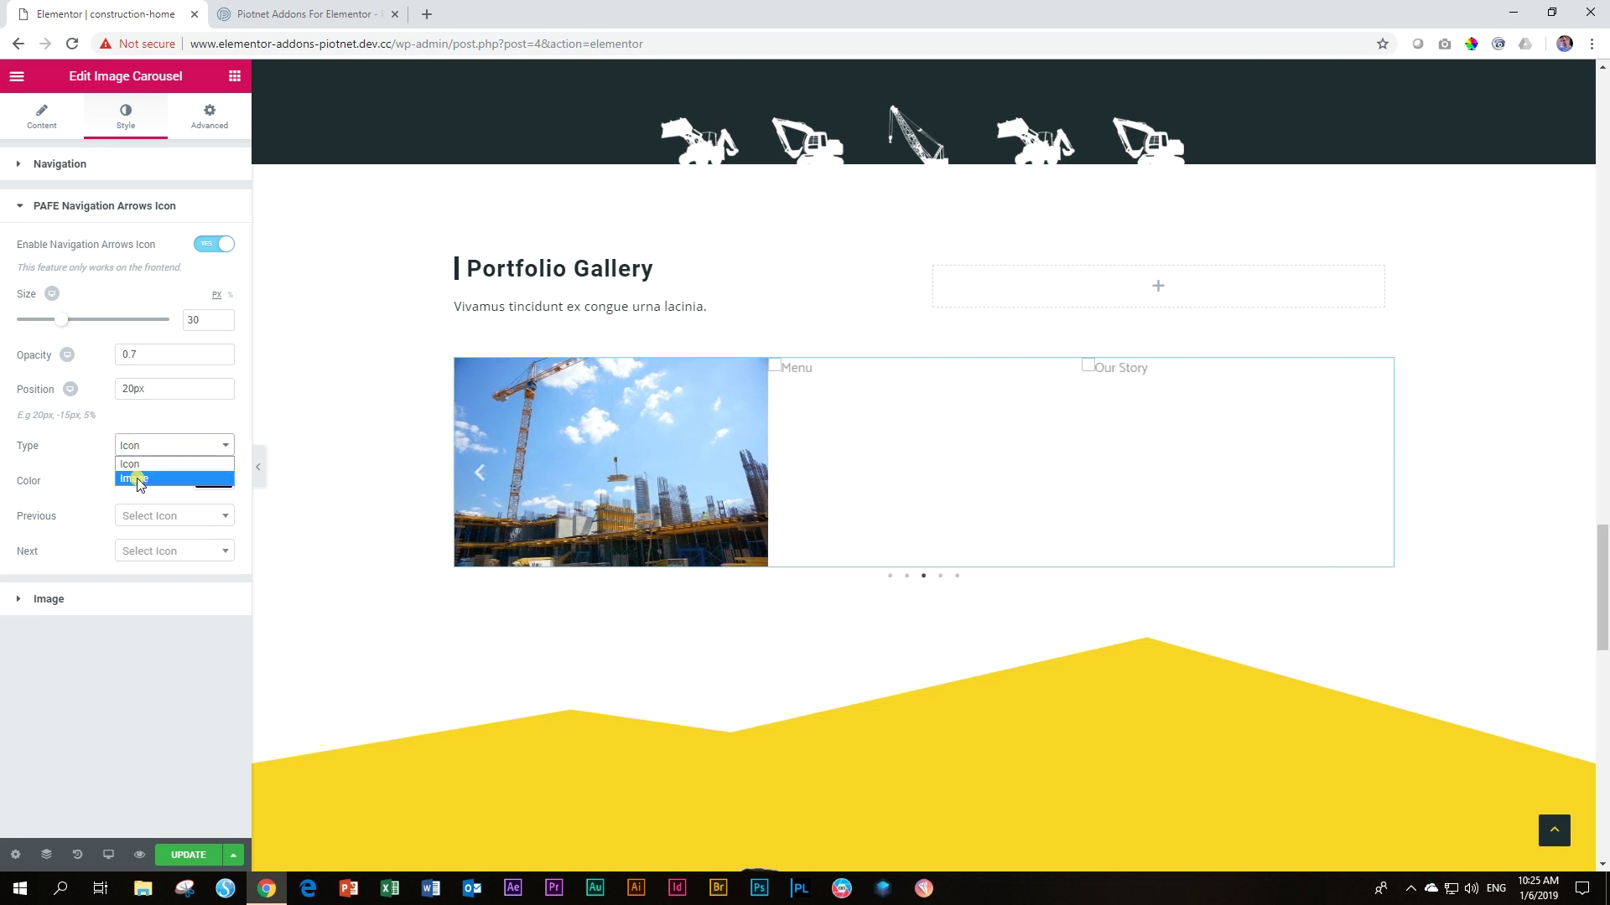
click(137, 448)
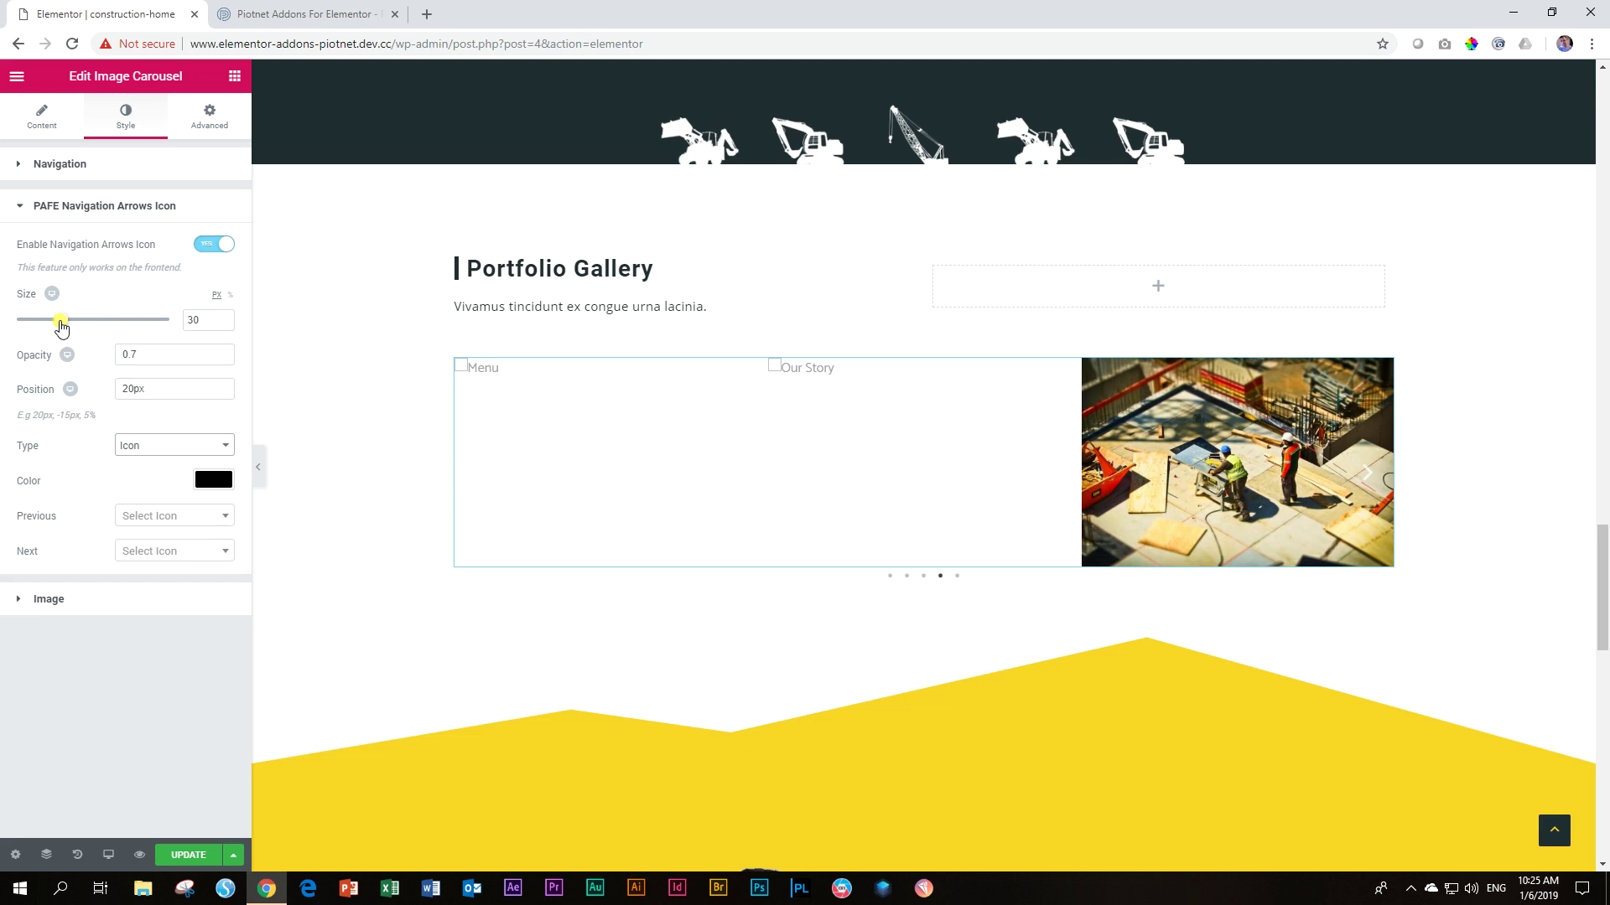
drag(62, 327, 68, 325)
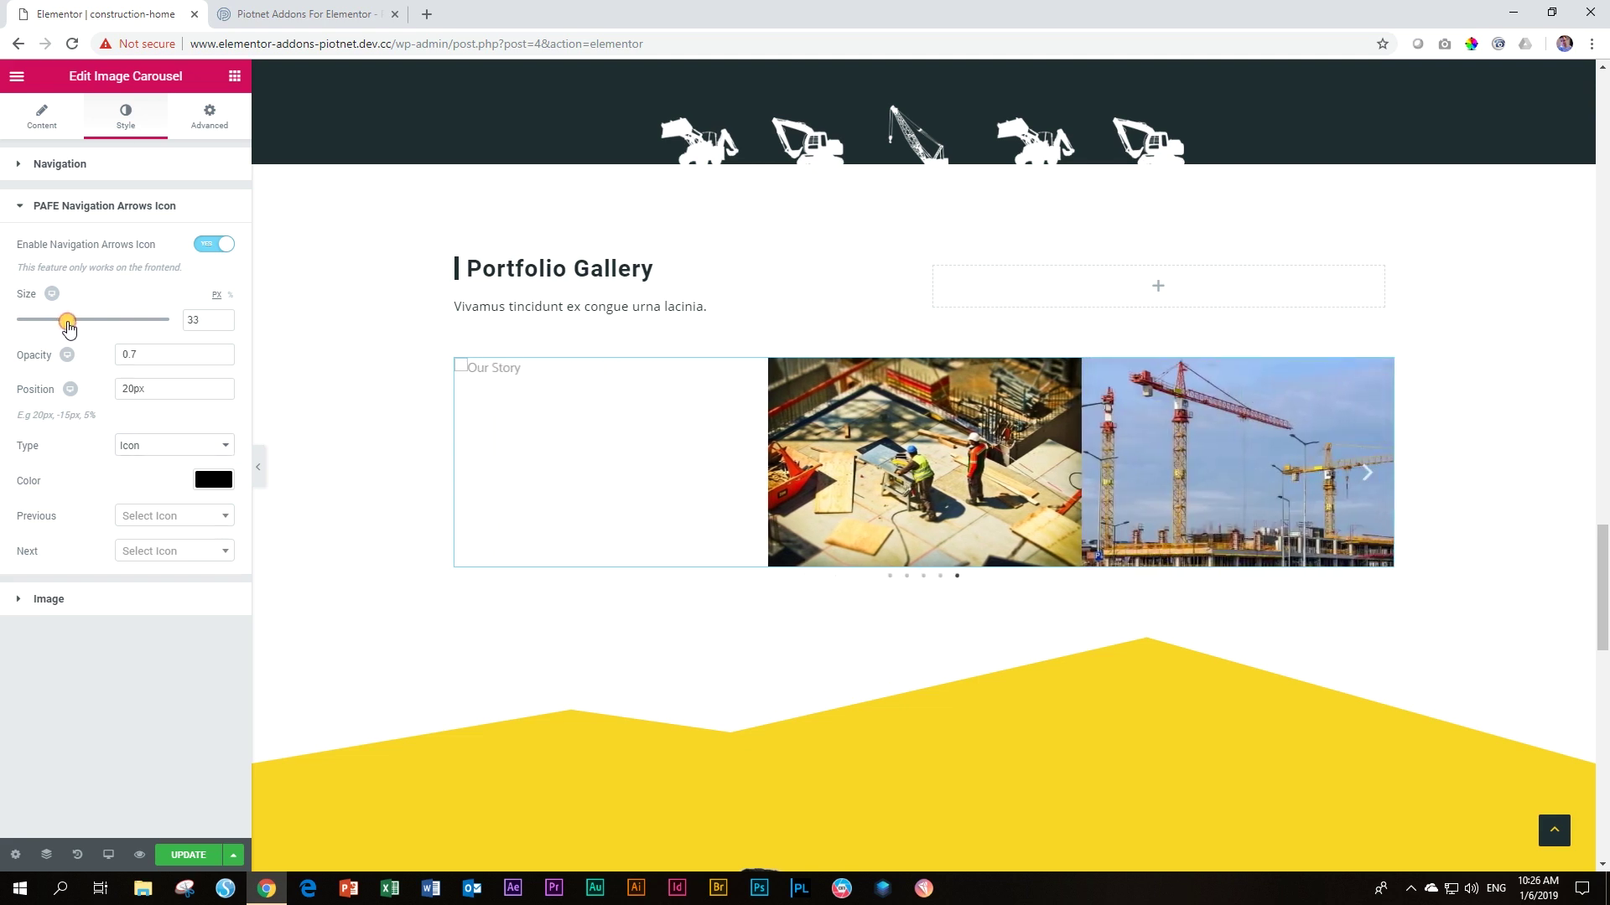
drag(211, 320, 165, 318)
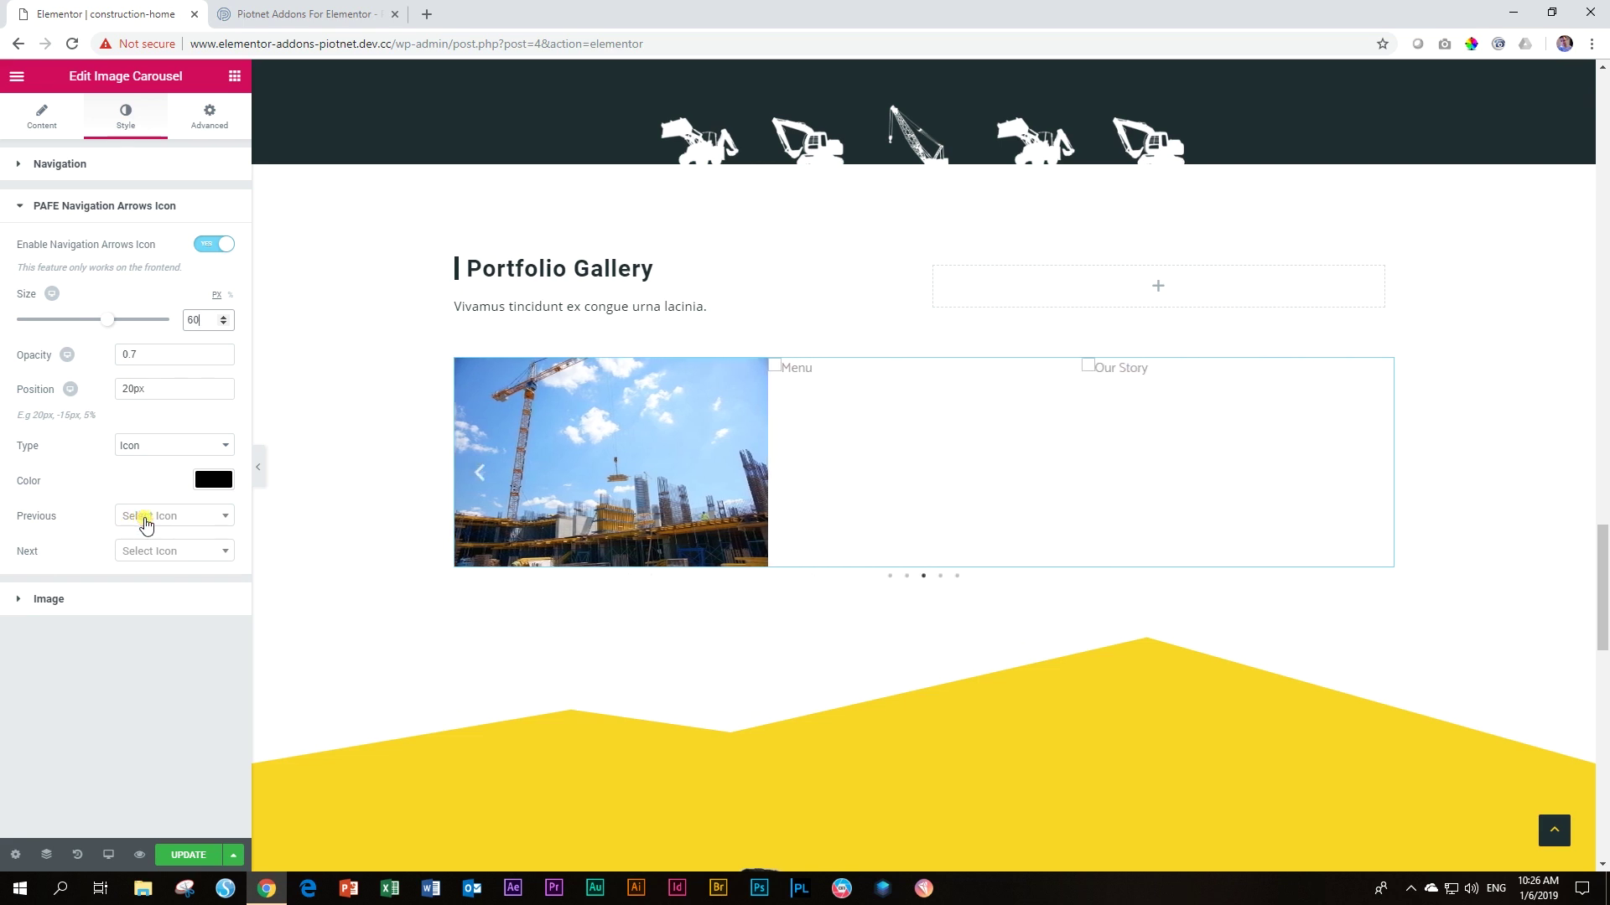
click(145, 522)
Step: Search 'left' in the icon picker and set the Previous arrow to arrow-left
drag(224, 573, 226, 602)
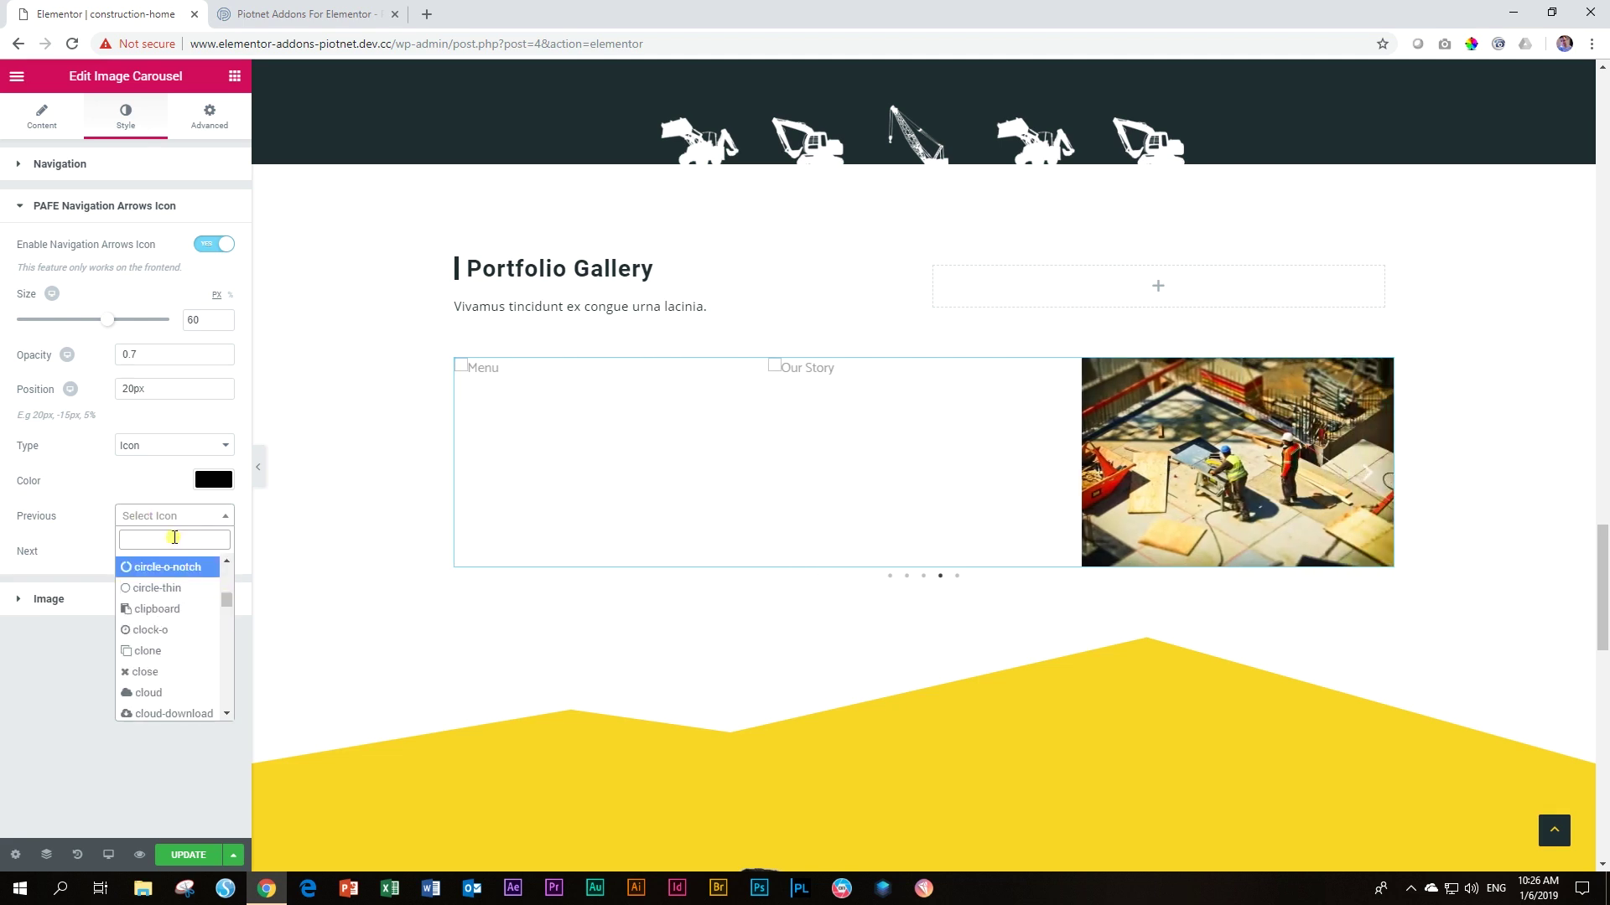
text(kel)
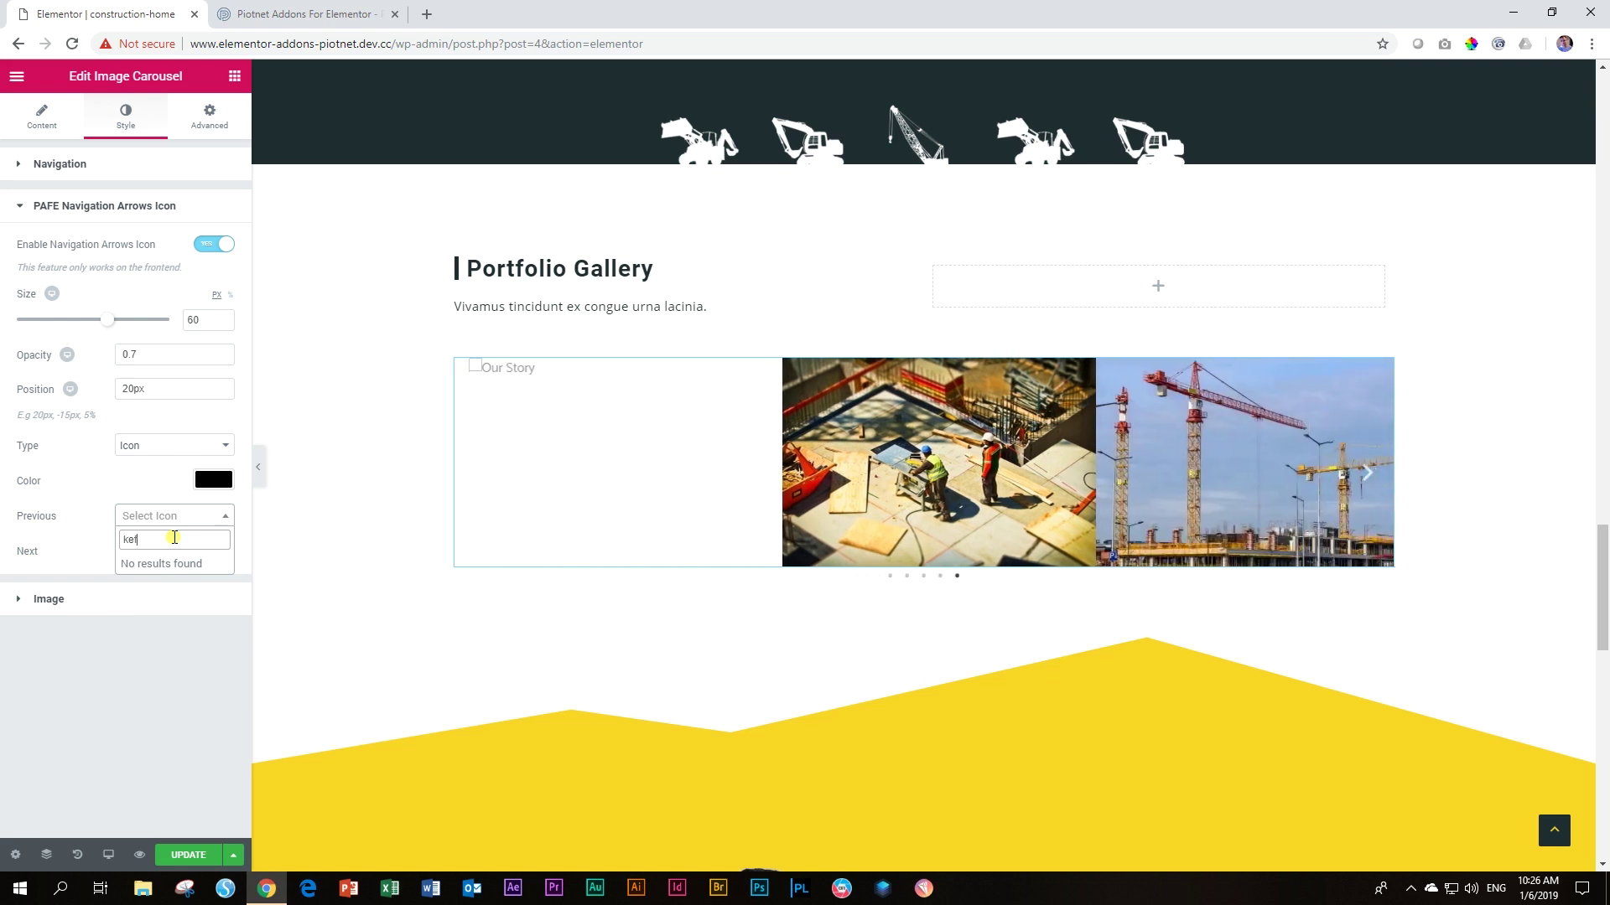
key(BackSpace)
key(BackSpace)
key(BackSpace)
text(left)
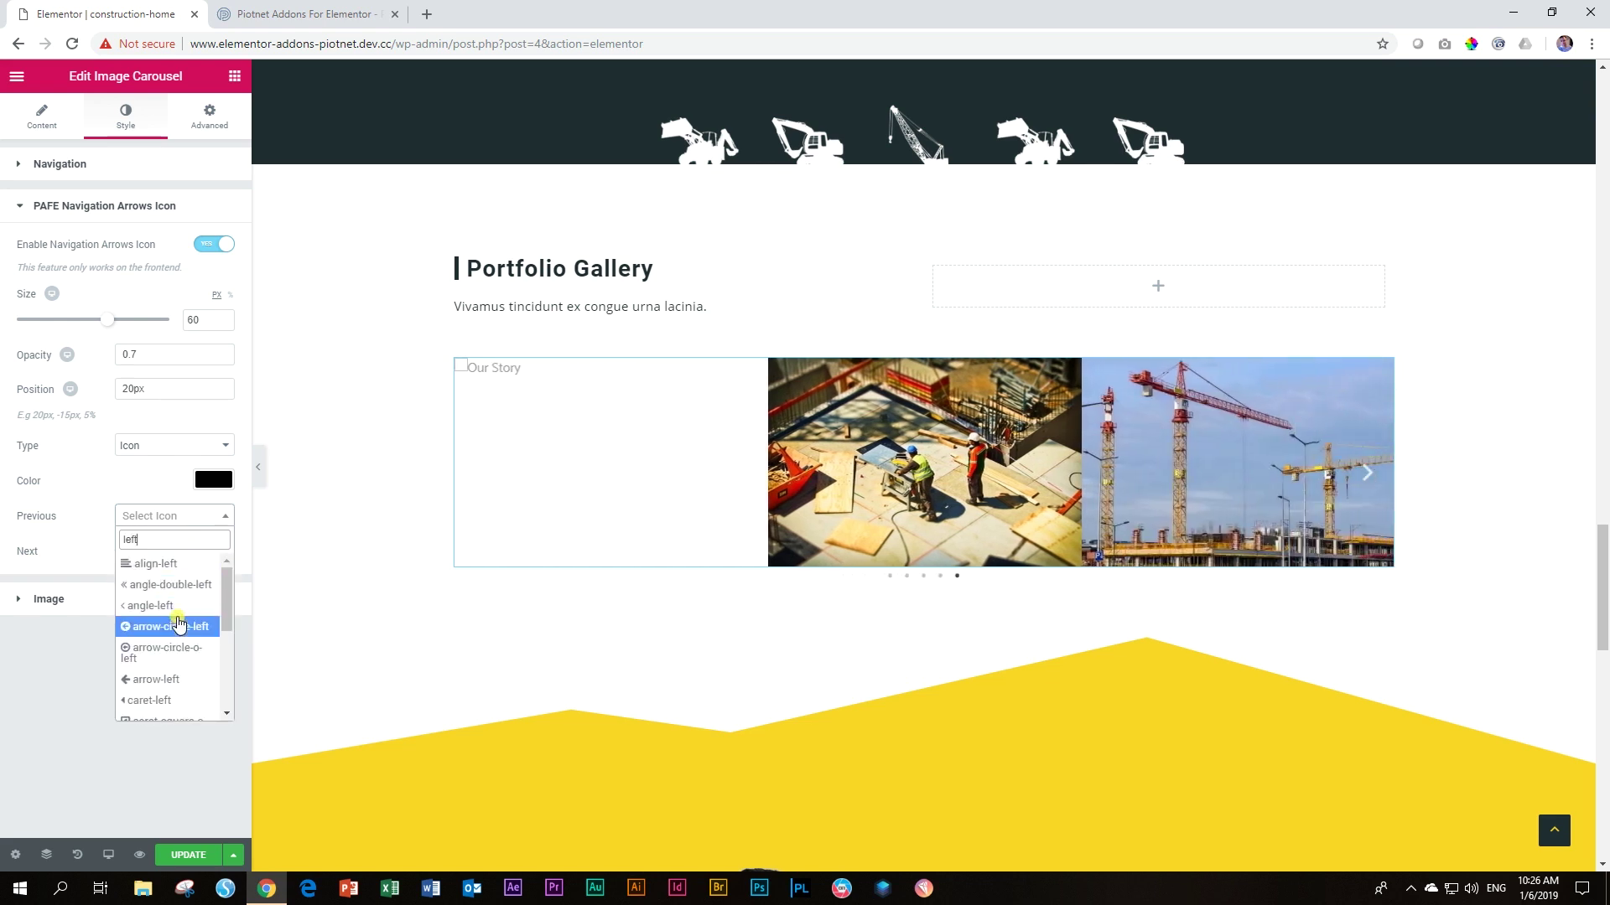
click(180, 679)
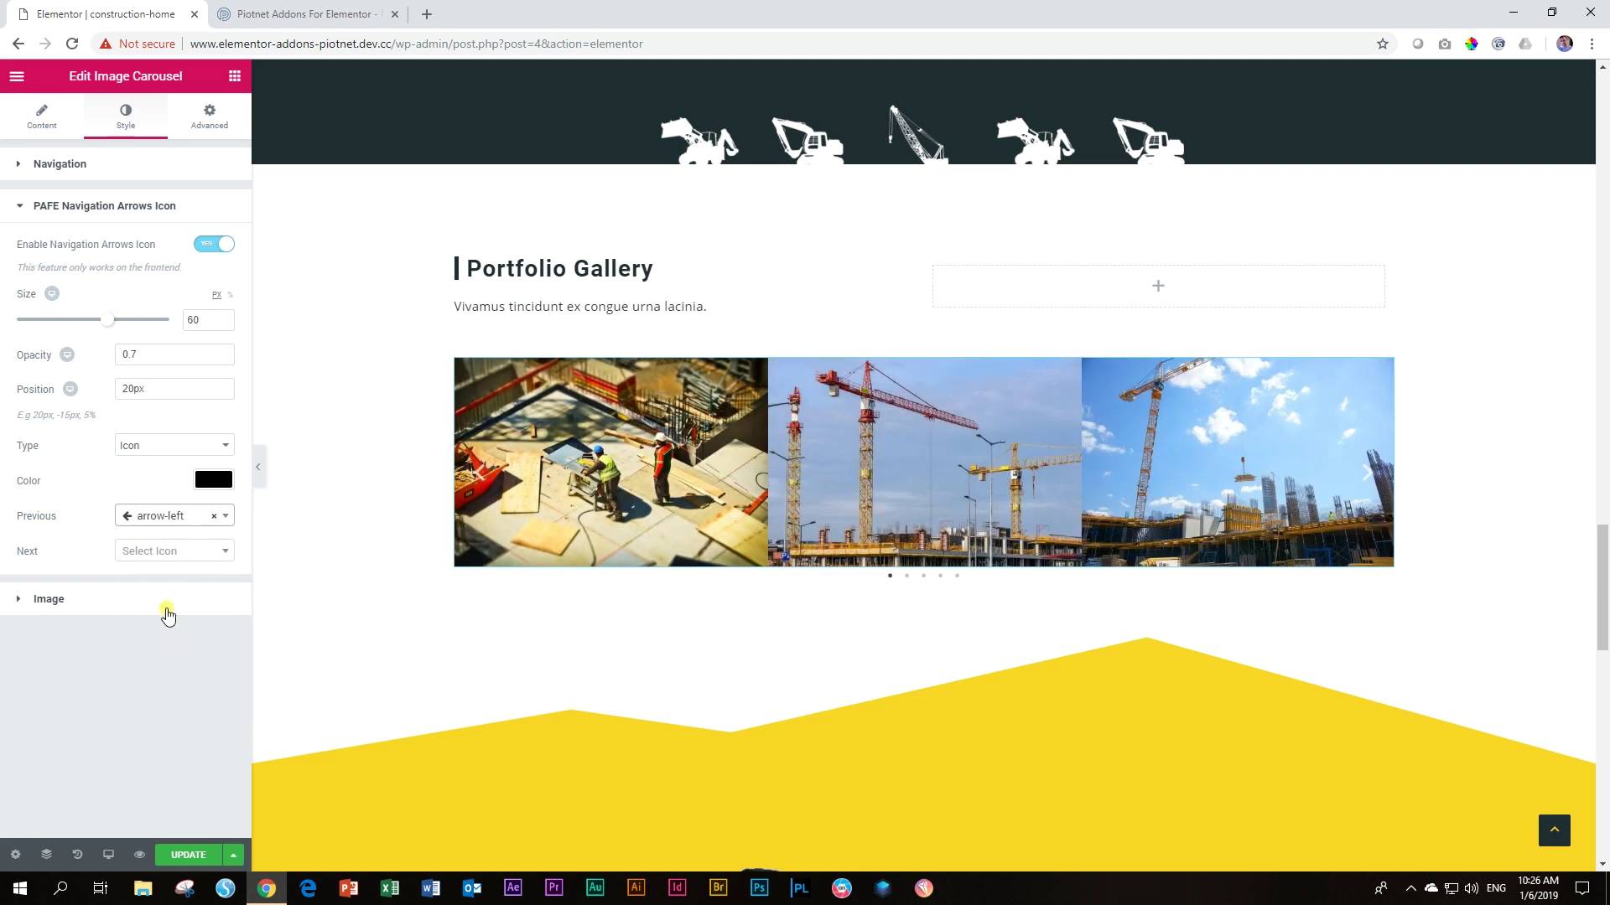
Step: Update the page, check it in the preview, and return to the editor
click(176, 859)
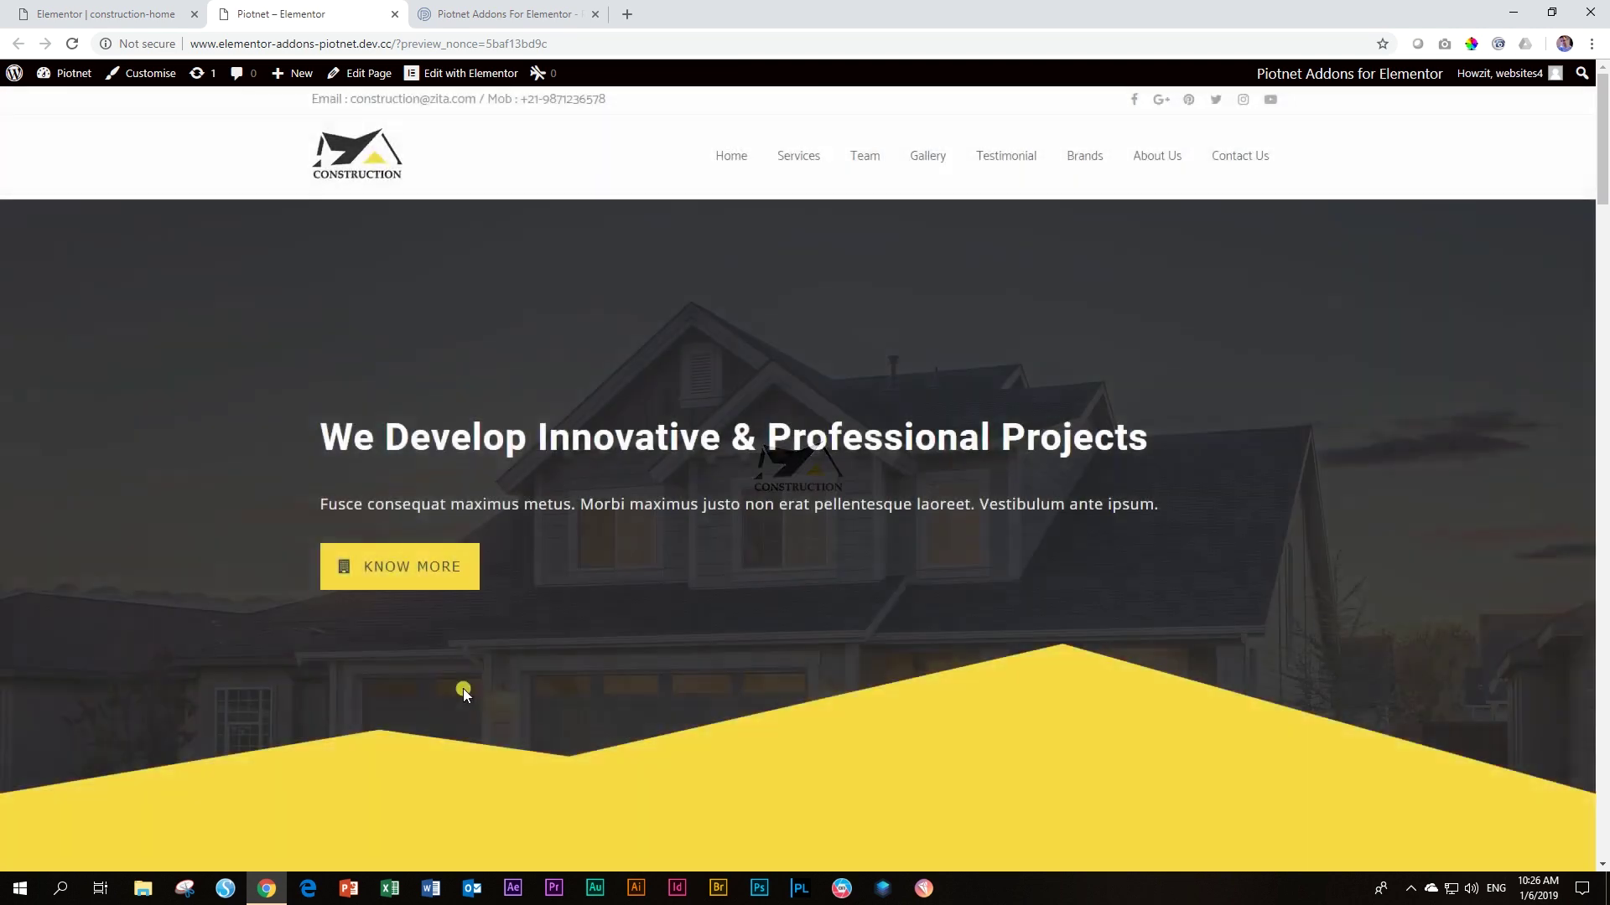
scroll(463, 688, down, 20)
scroll(484, 686, up, 7)
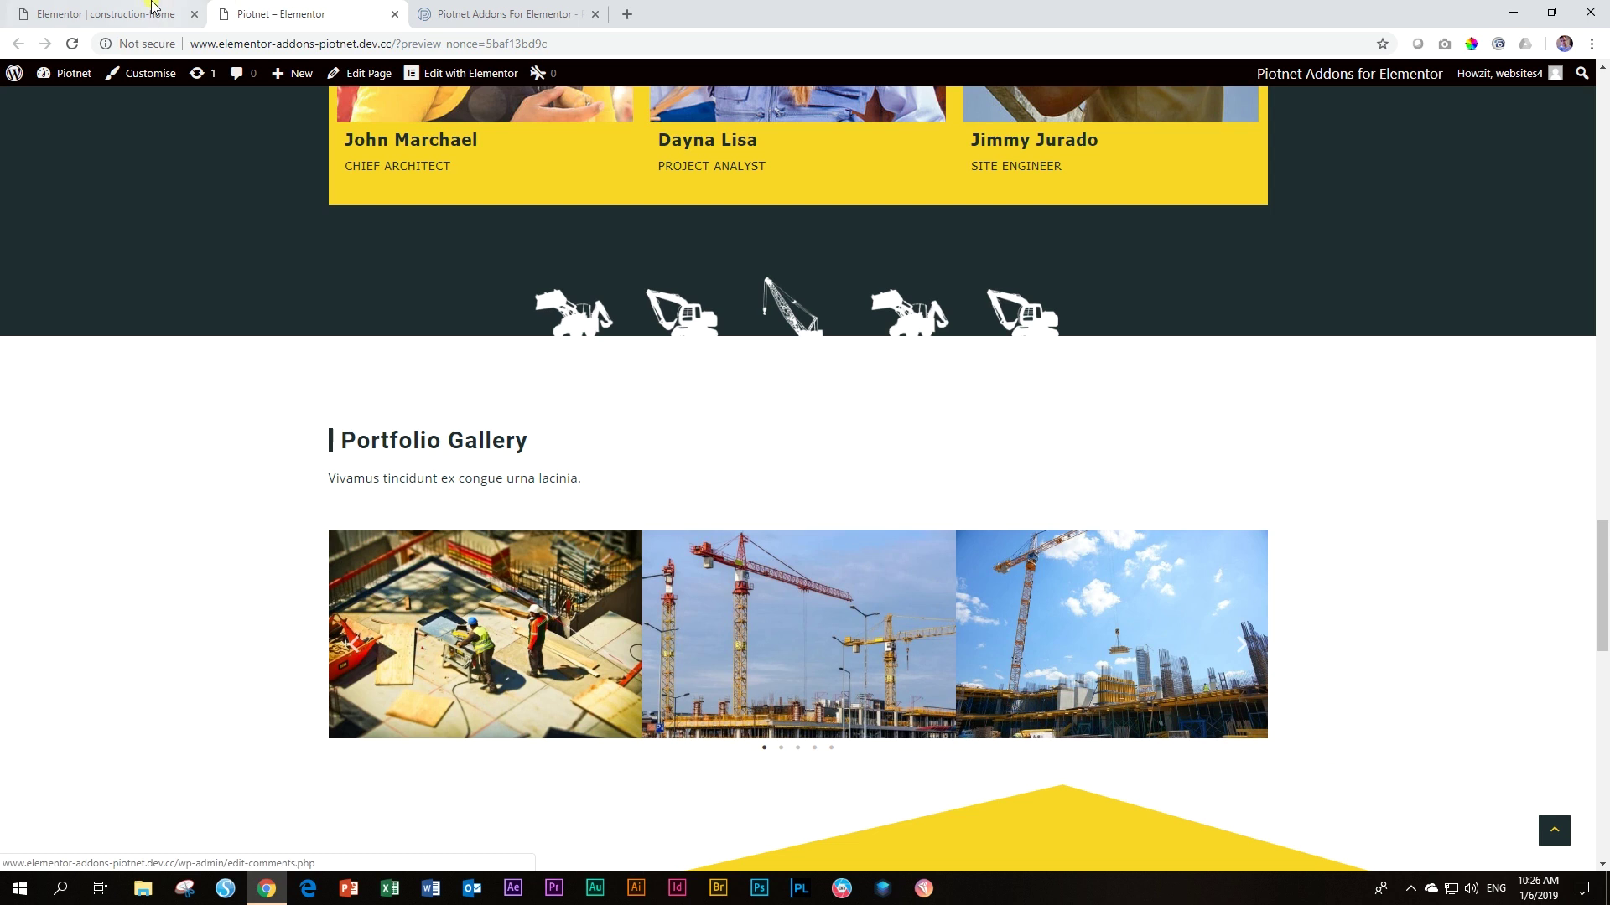
click(148, 7)
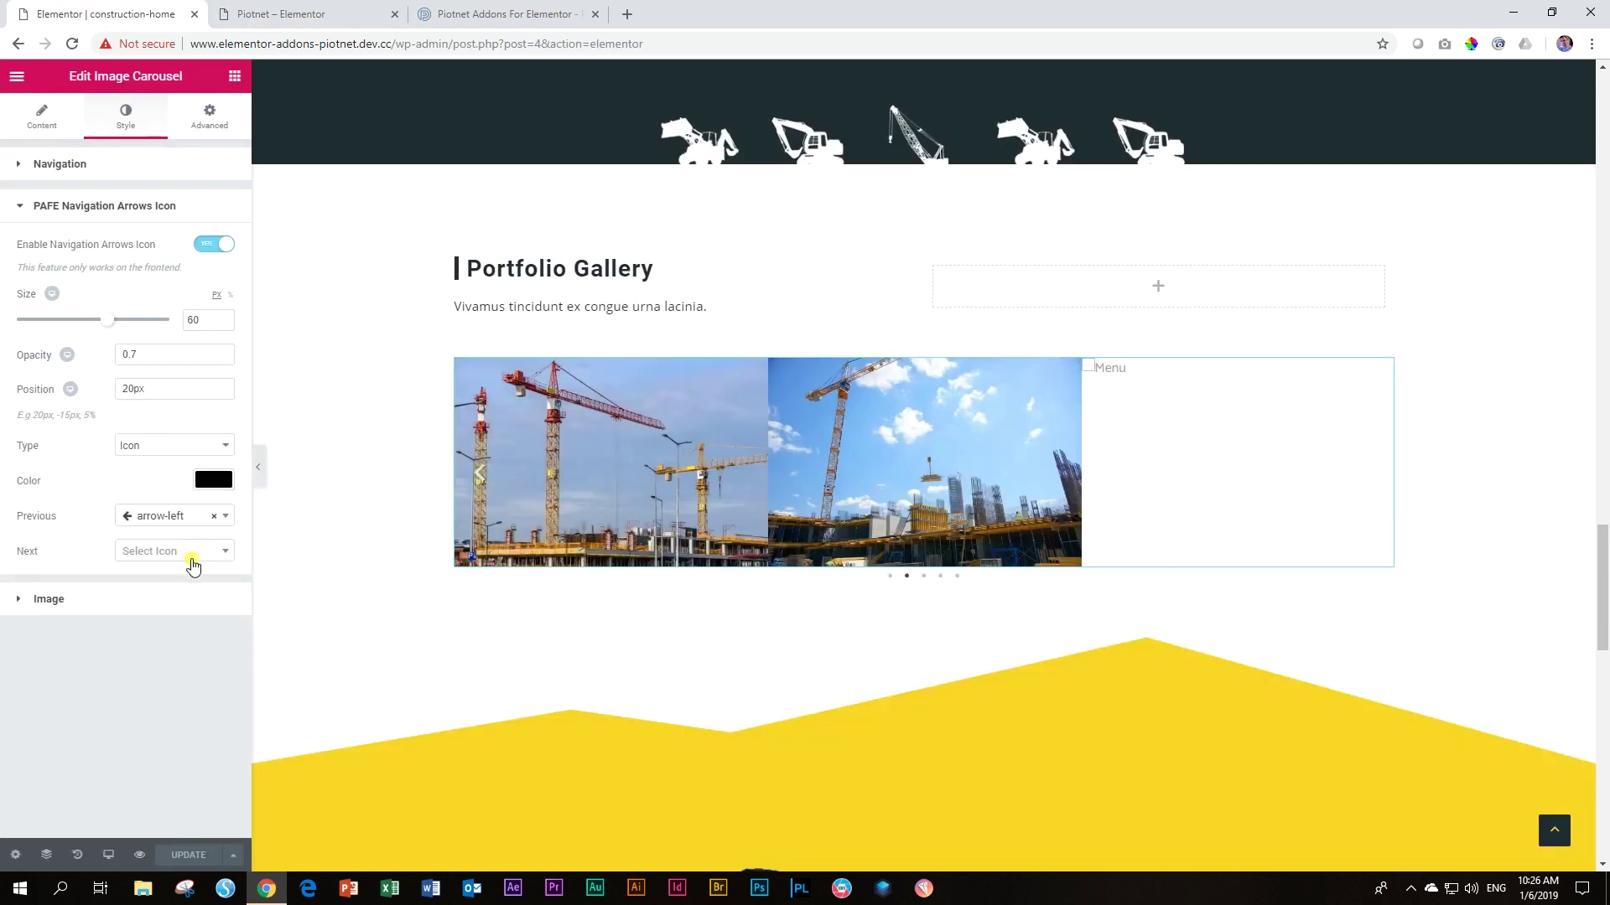
Step: Search 'right', set the Next arrow icon to arrow-right, and update the page
click(157, 555)
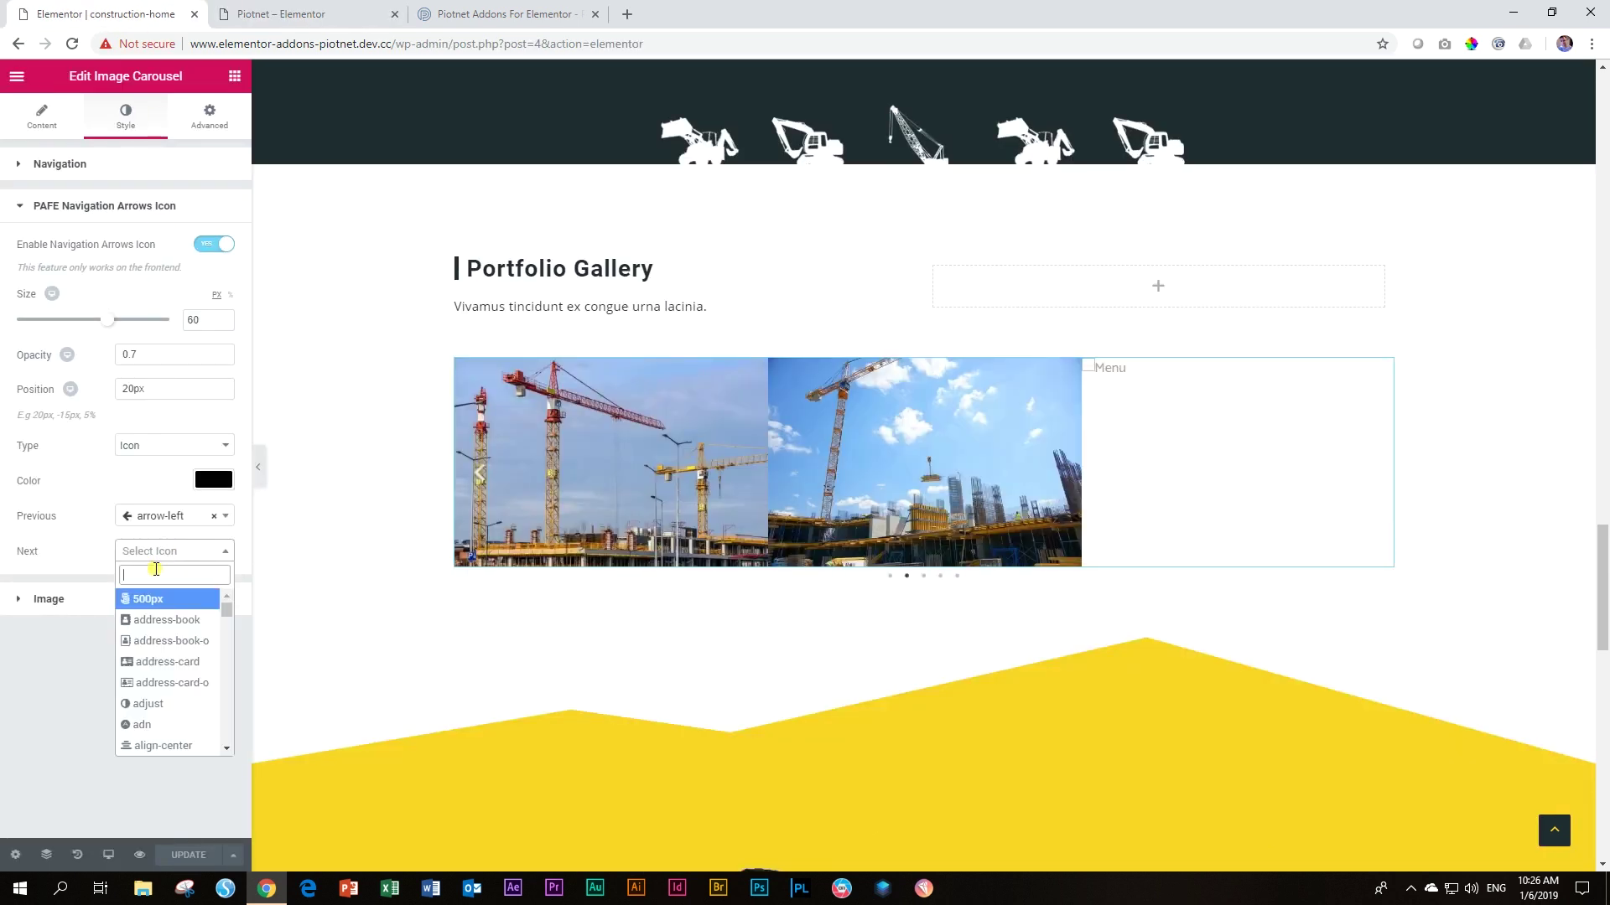
text(right)
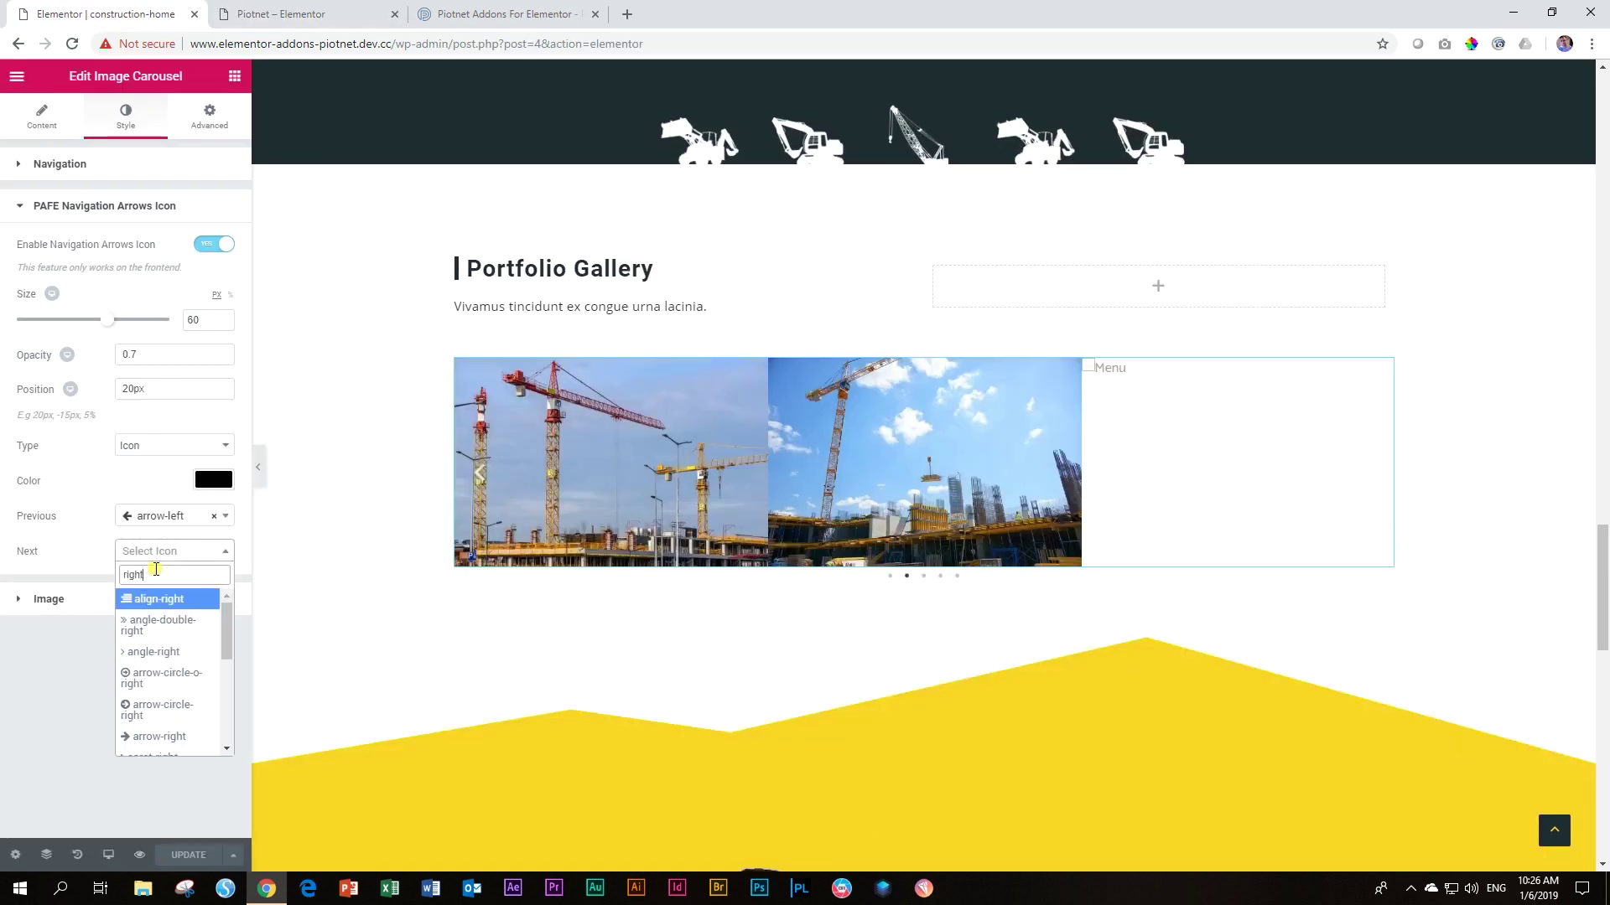
click(159, 738)
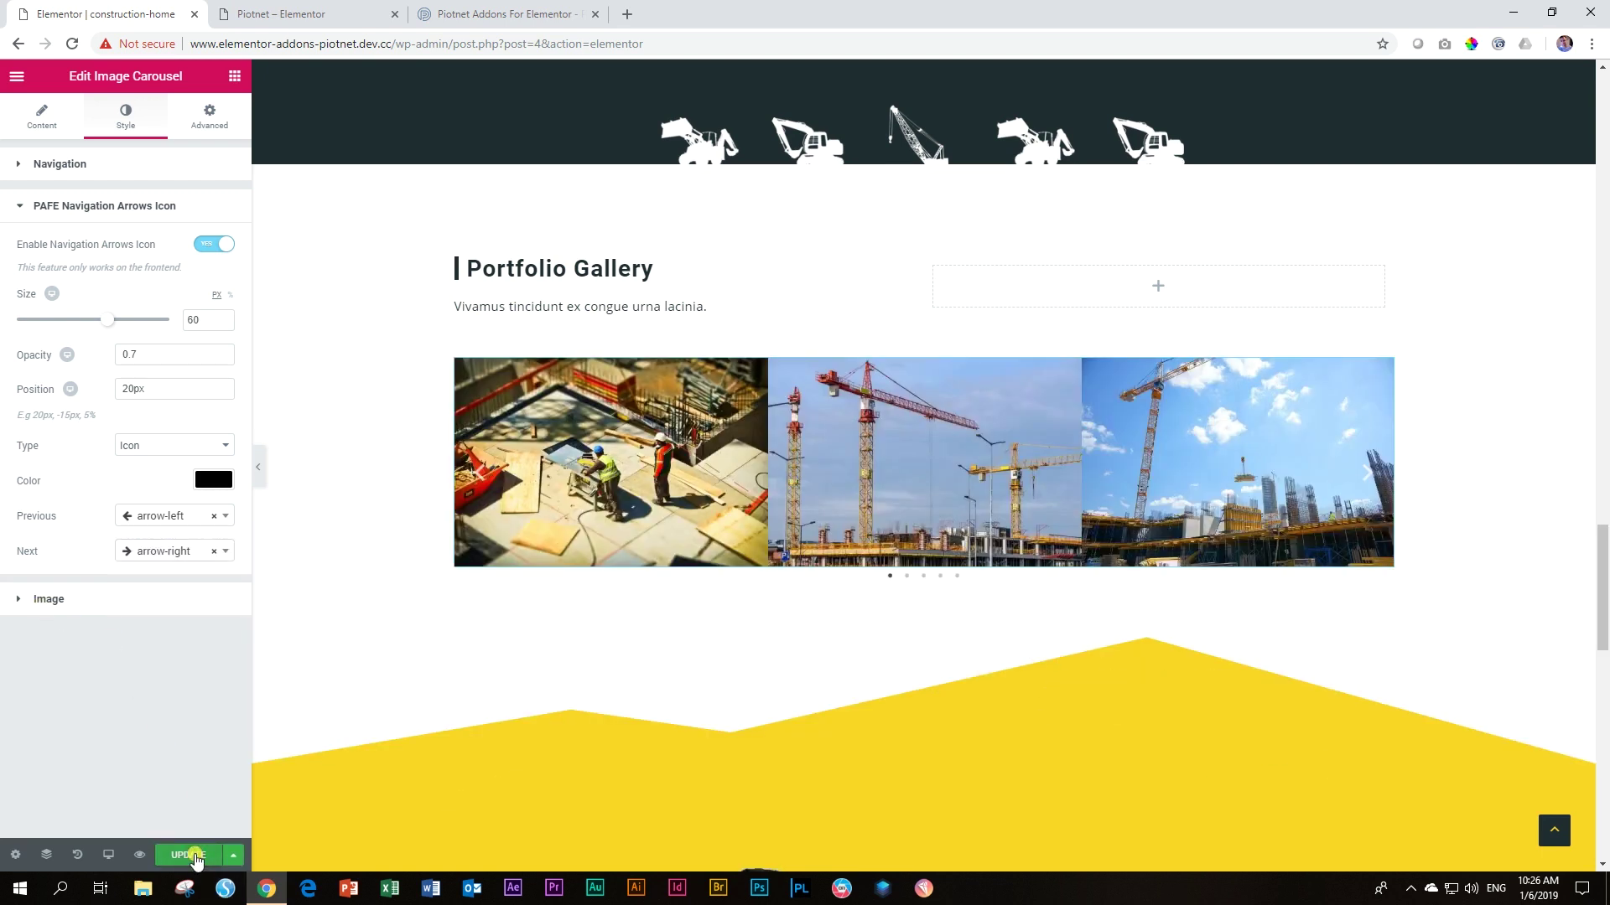
click(191, 855)
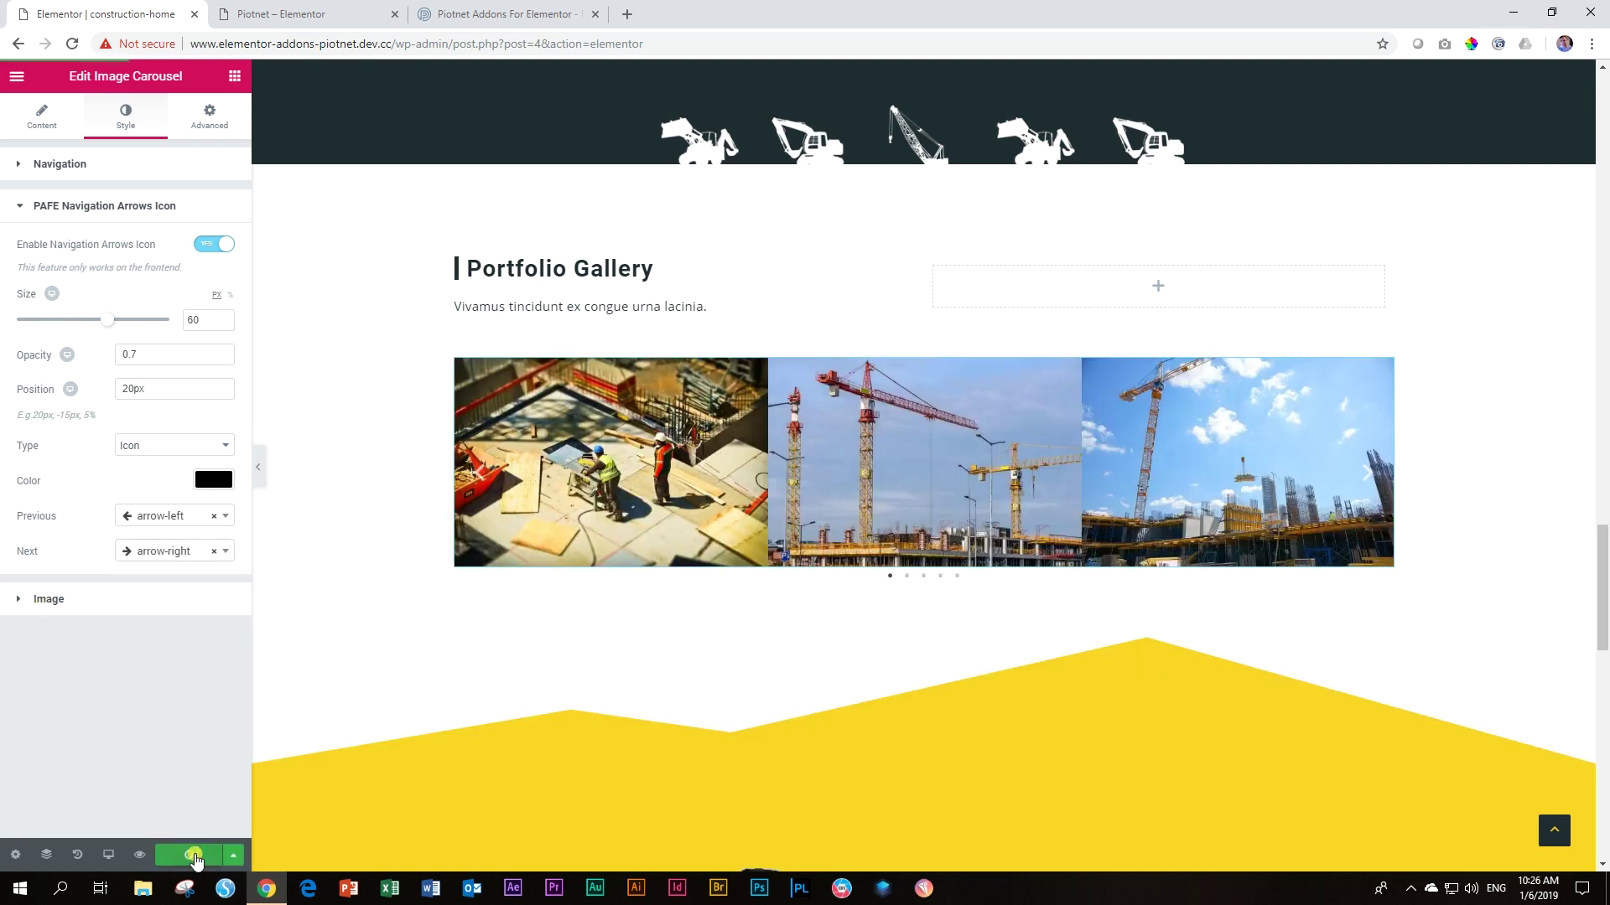
click(317, 10)
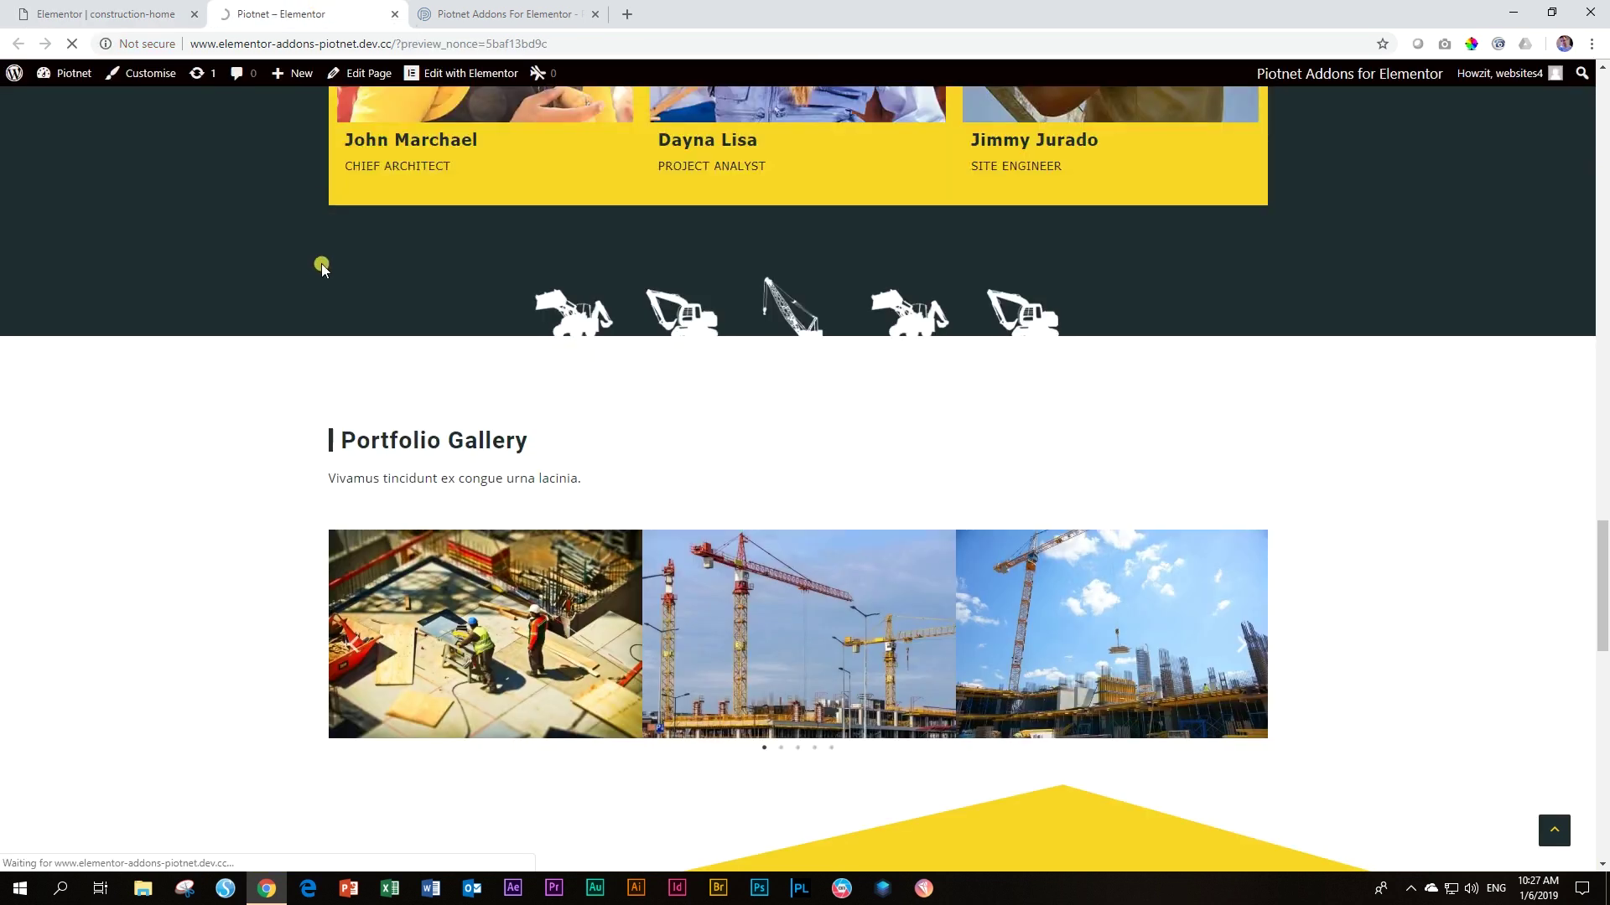
Step: Check the large black arrows on the live Portfolio Gallery carousel, then return to the editor
scroll(325, 299, down, 15)
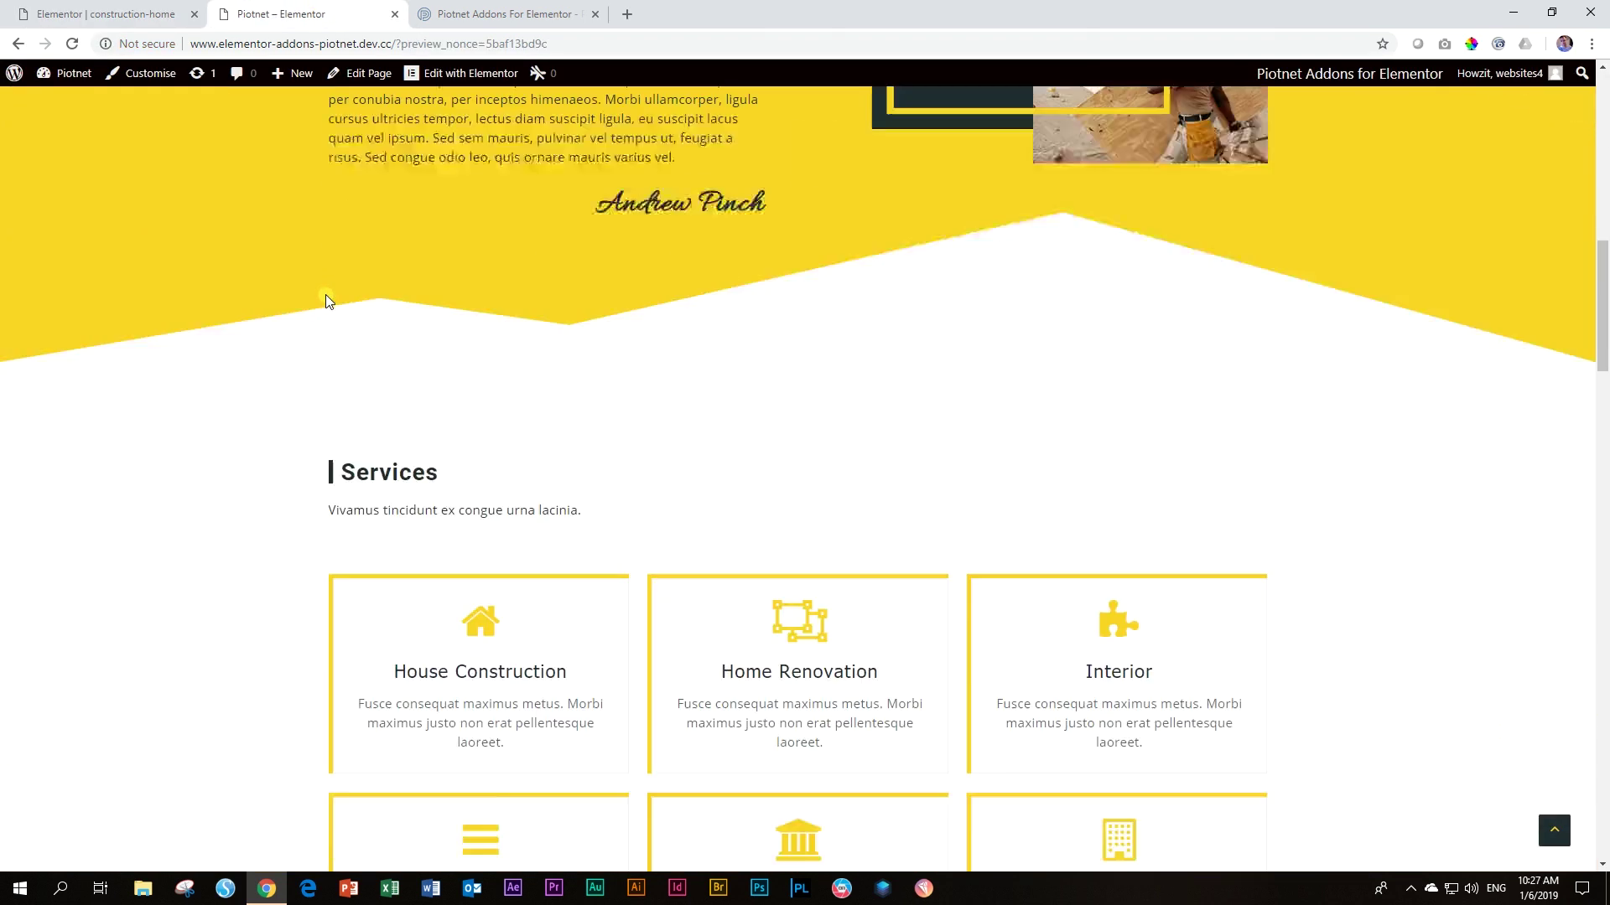
scroll(323, 296, down, 7)
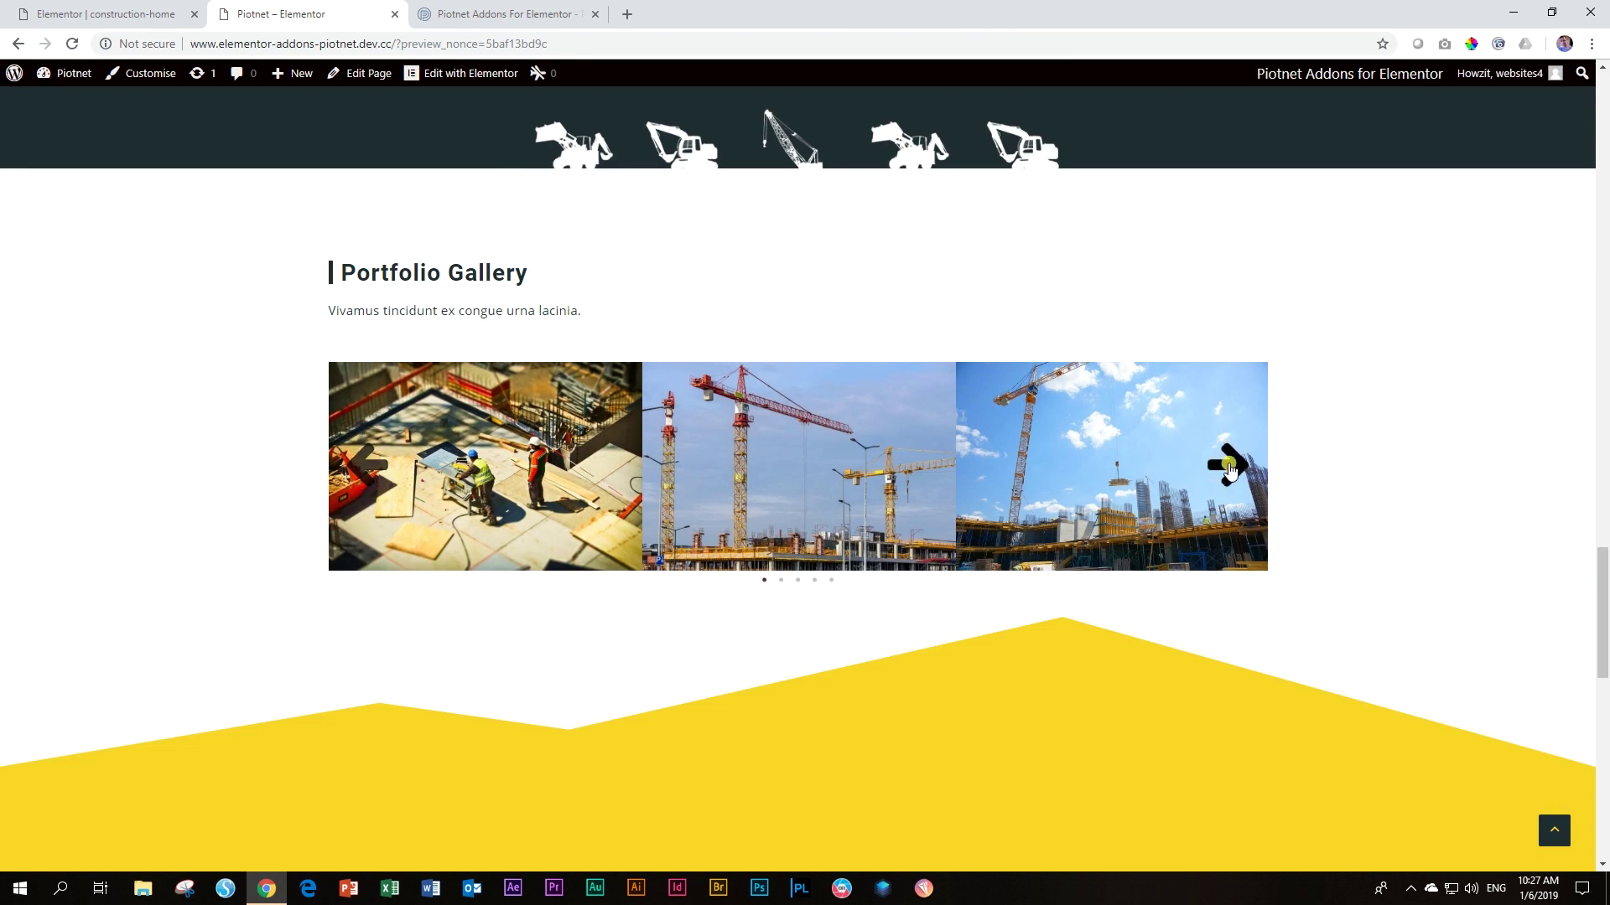
click(134, 6)
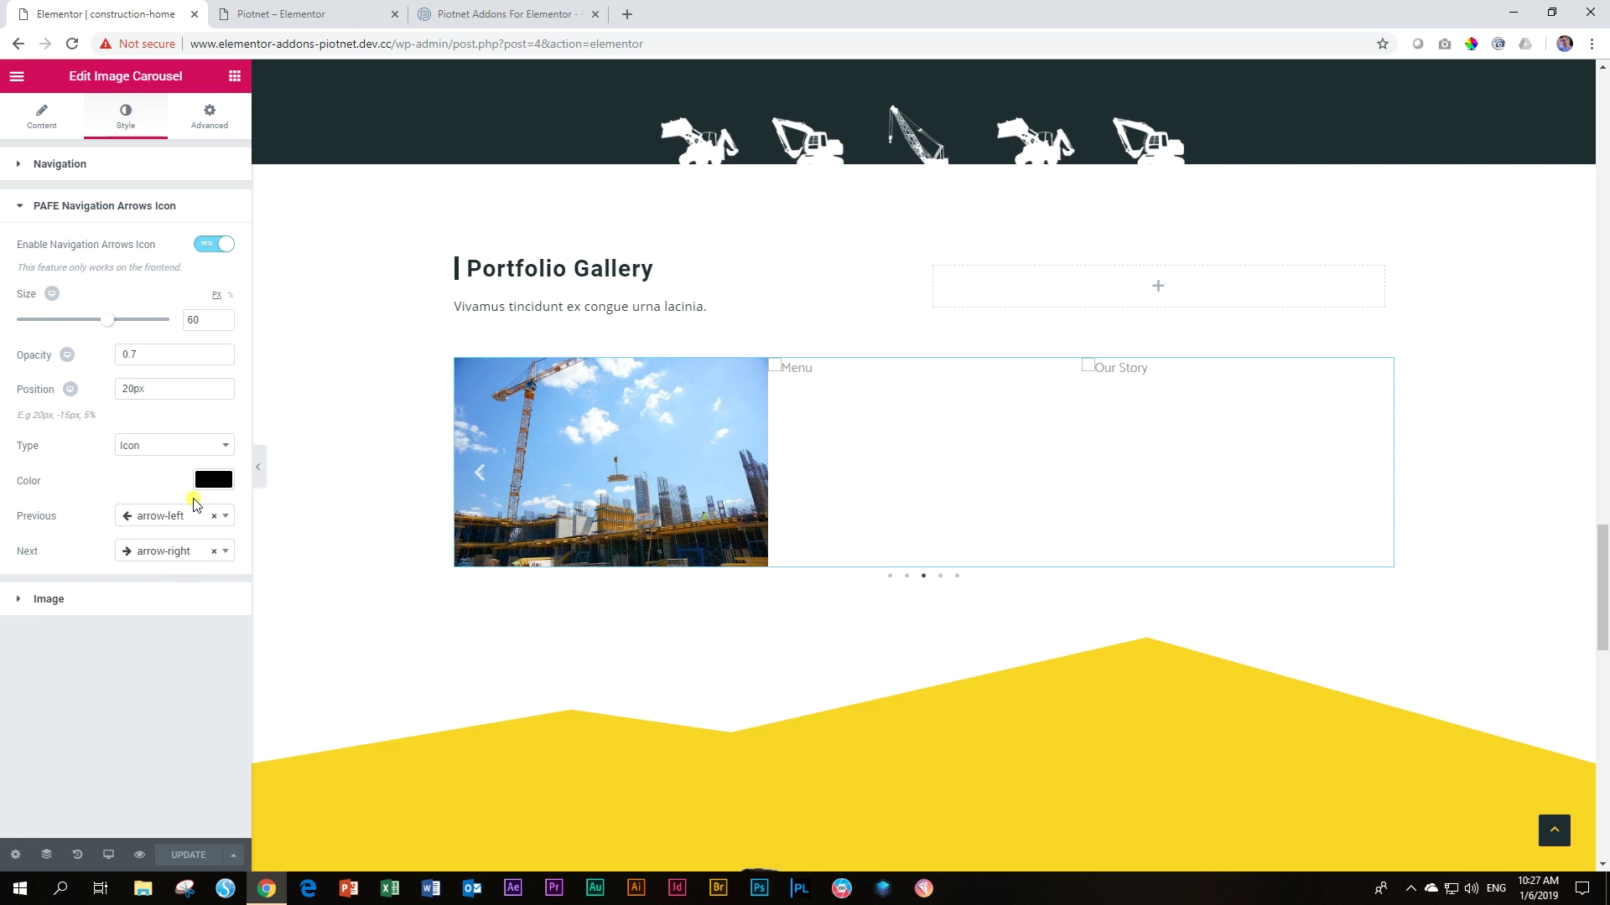
Step: Switch the arrow type to Image and use the left-arrow image for Previous
click(168, 447)
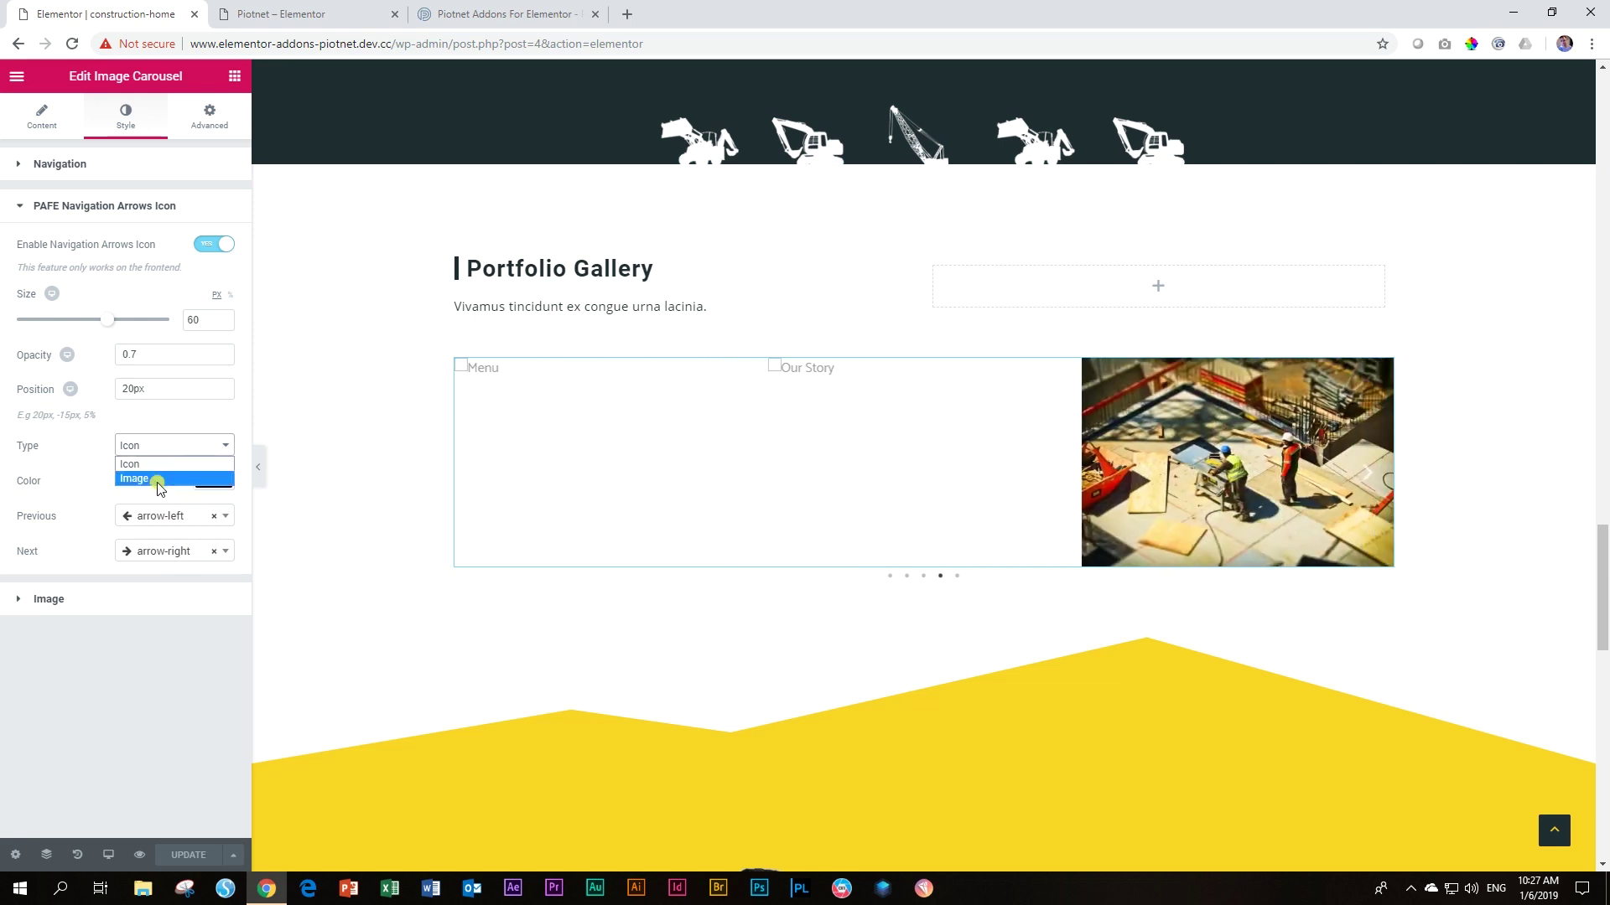
click(156, 479)
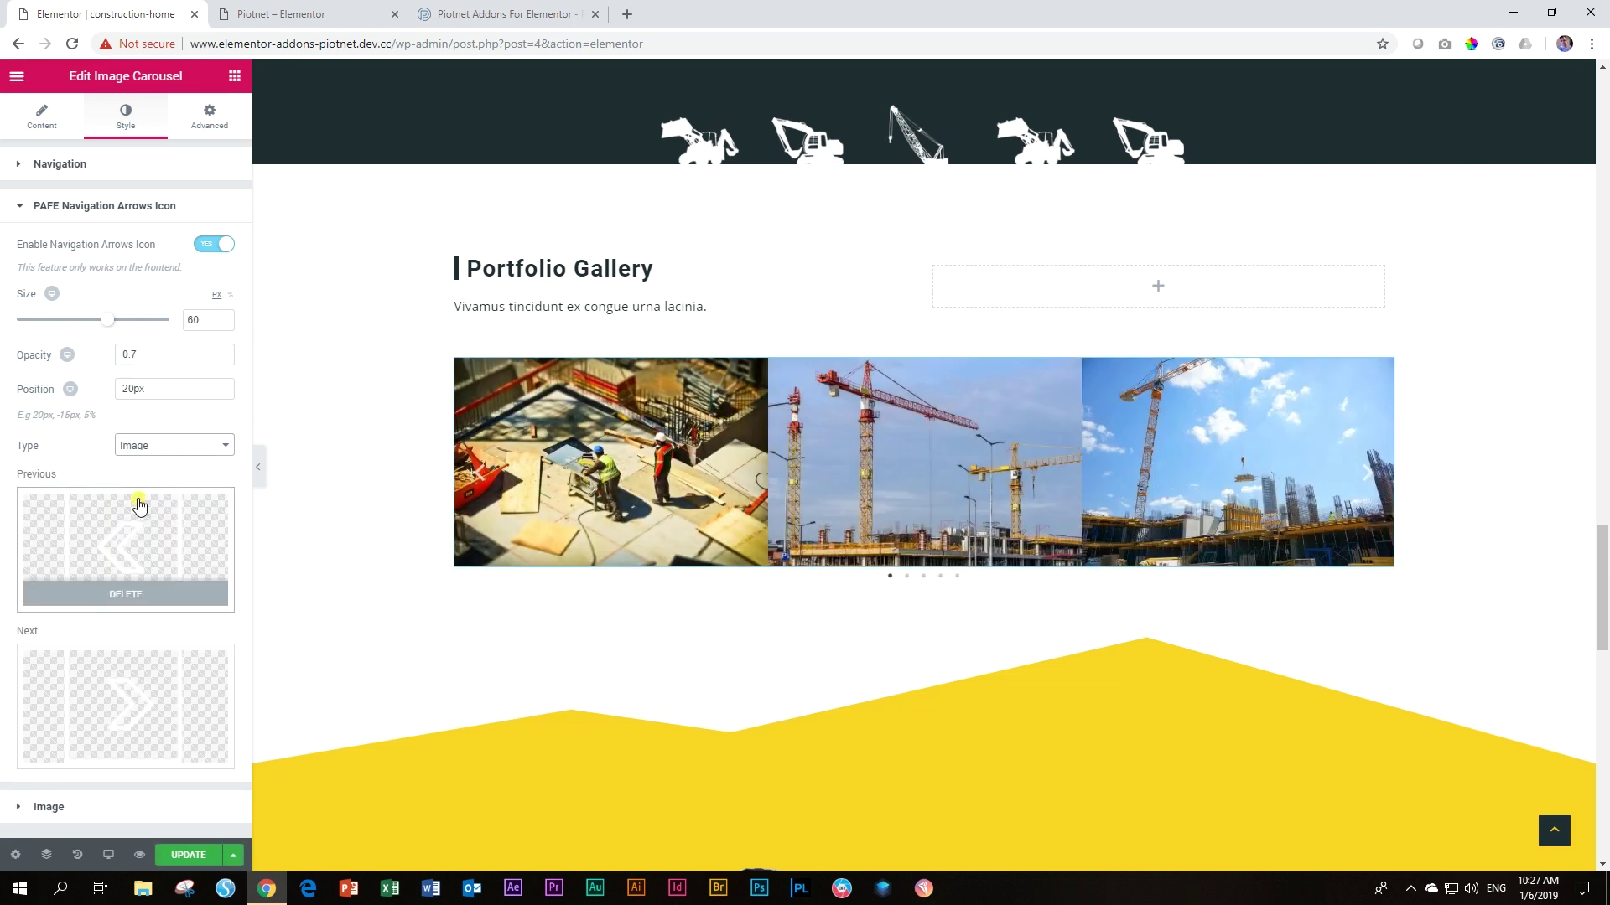
click(126, 545)
click(239, 289)
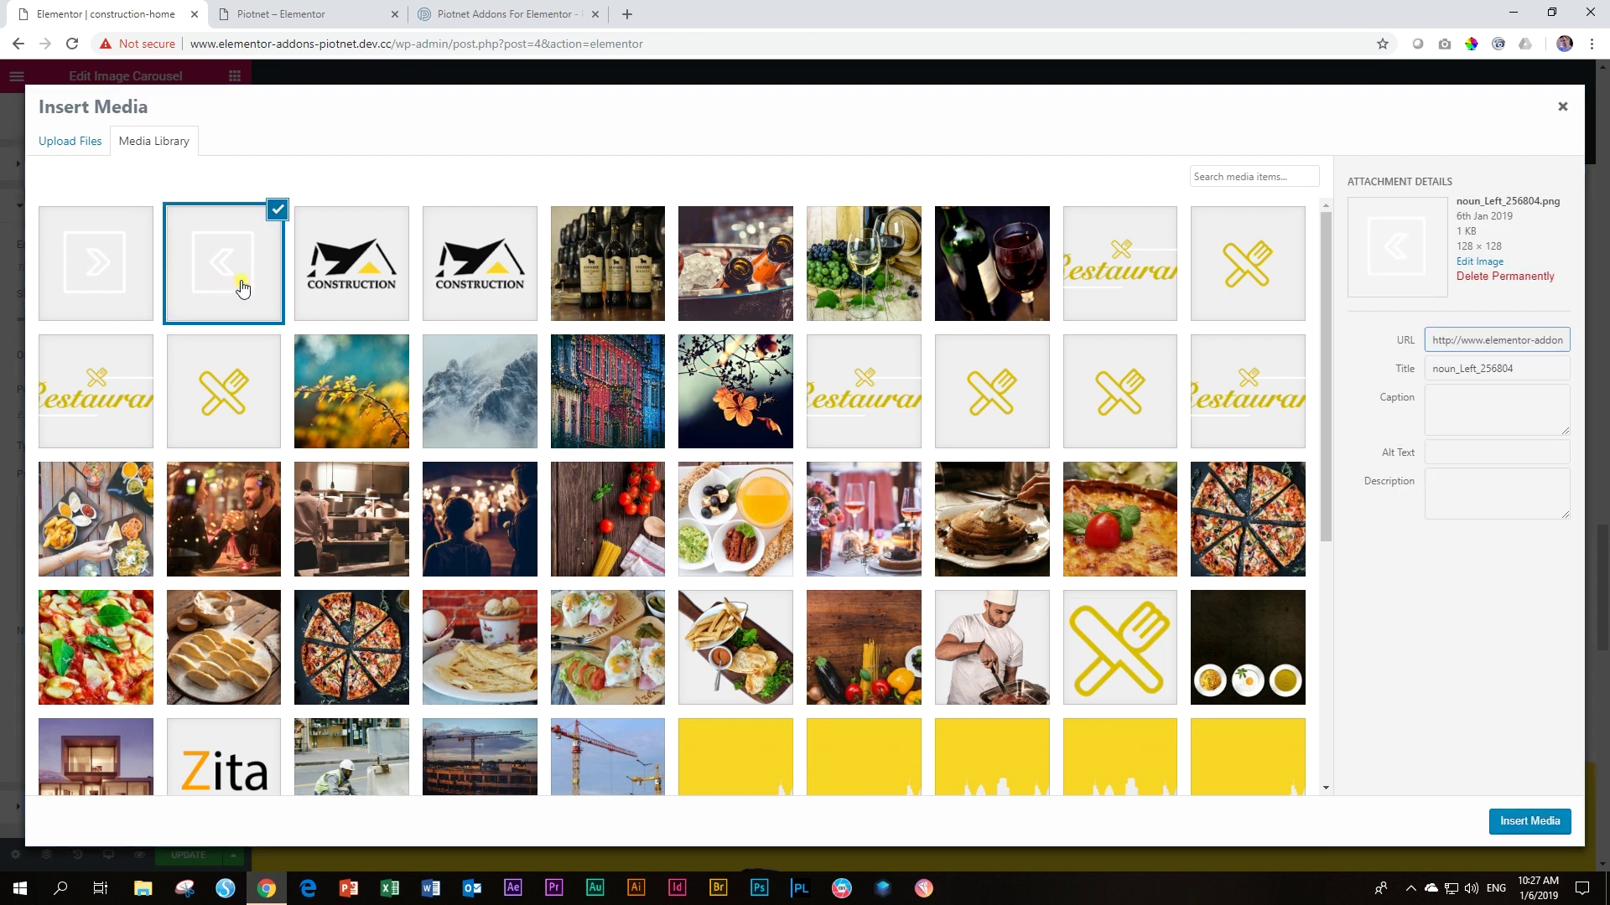
click(1505, 820)
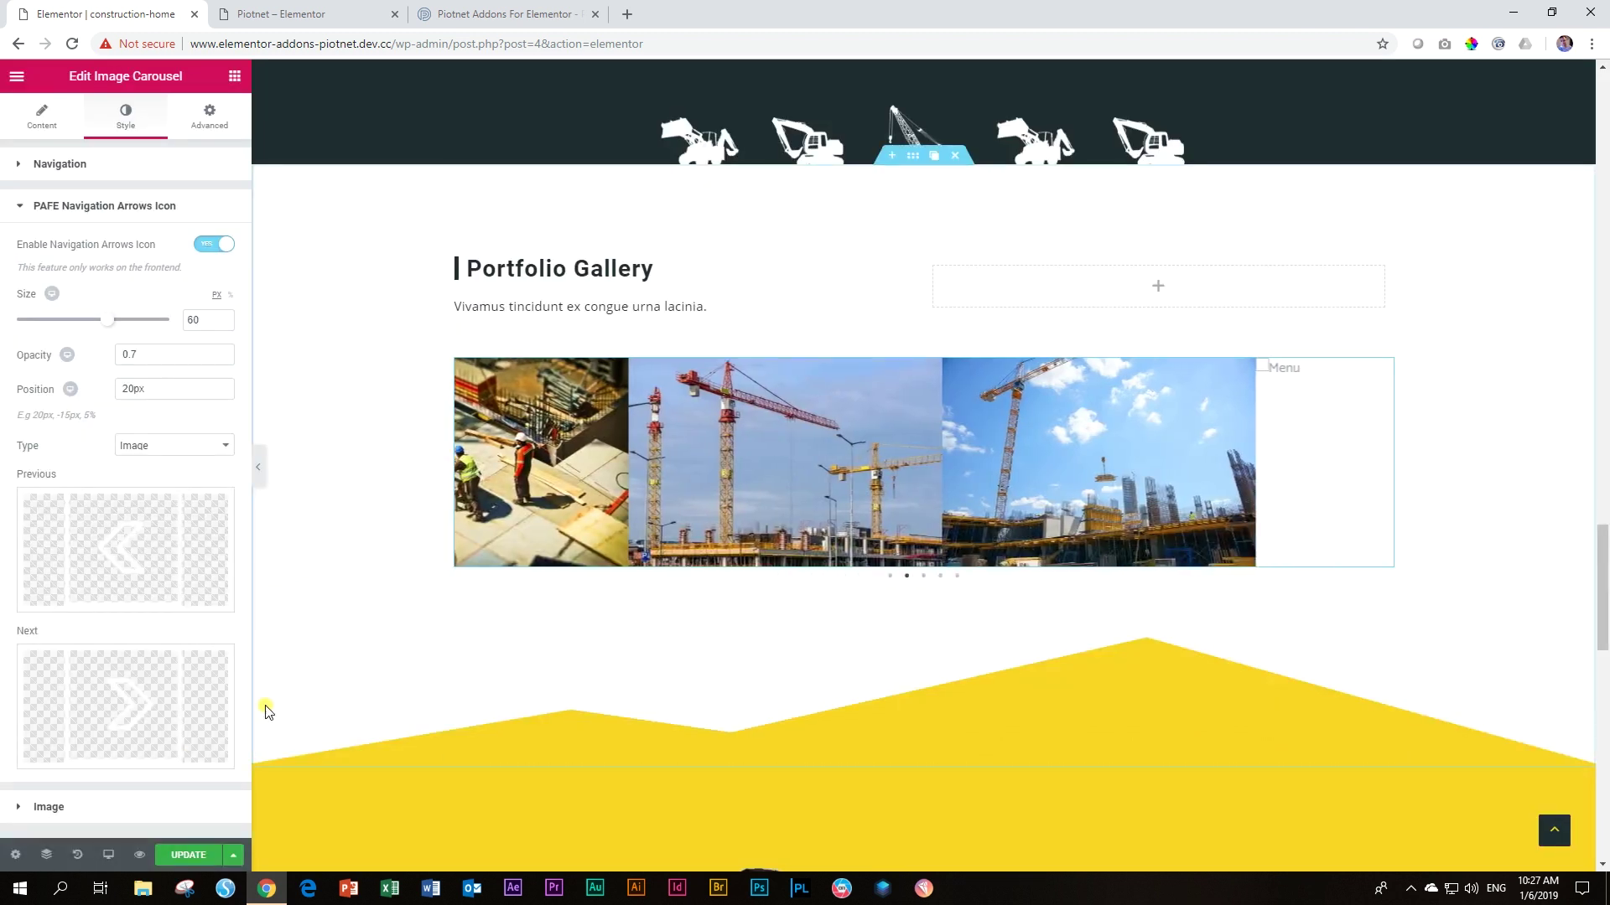
Step: Use the right-arrow image for Next, update the page, and check it in preview
click(122, 711)
click(79, 331)
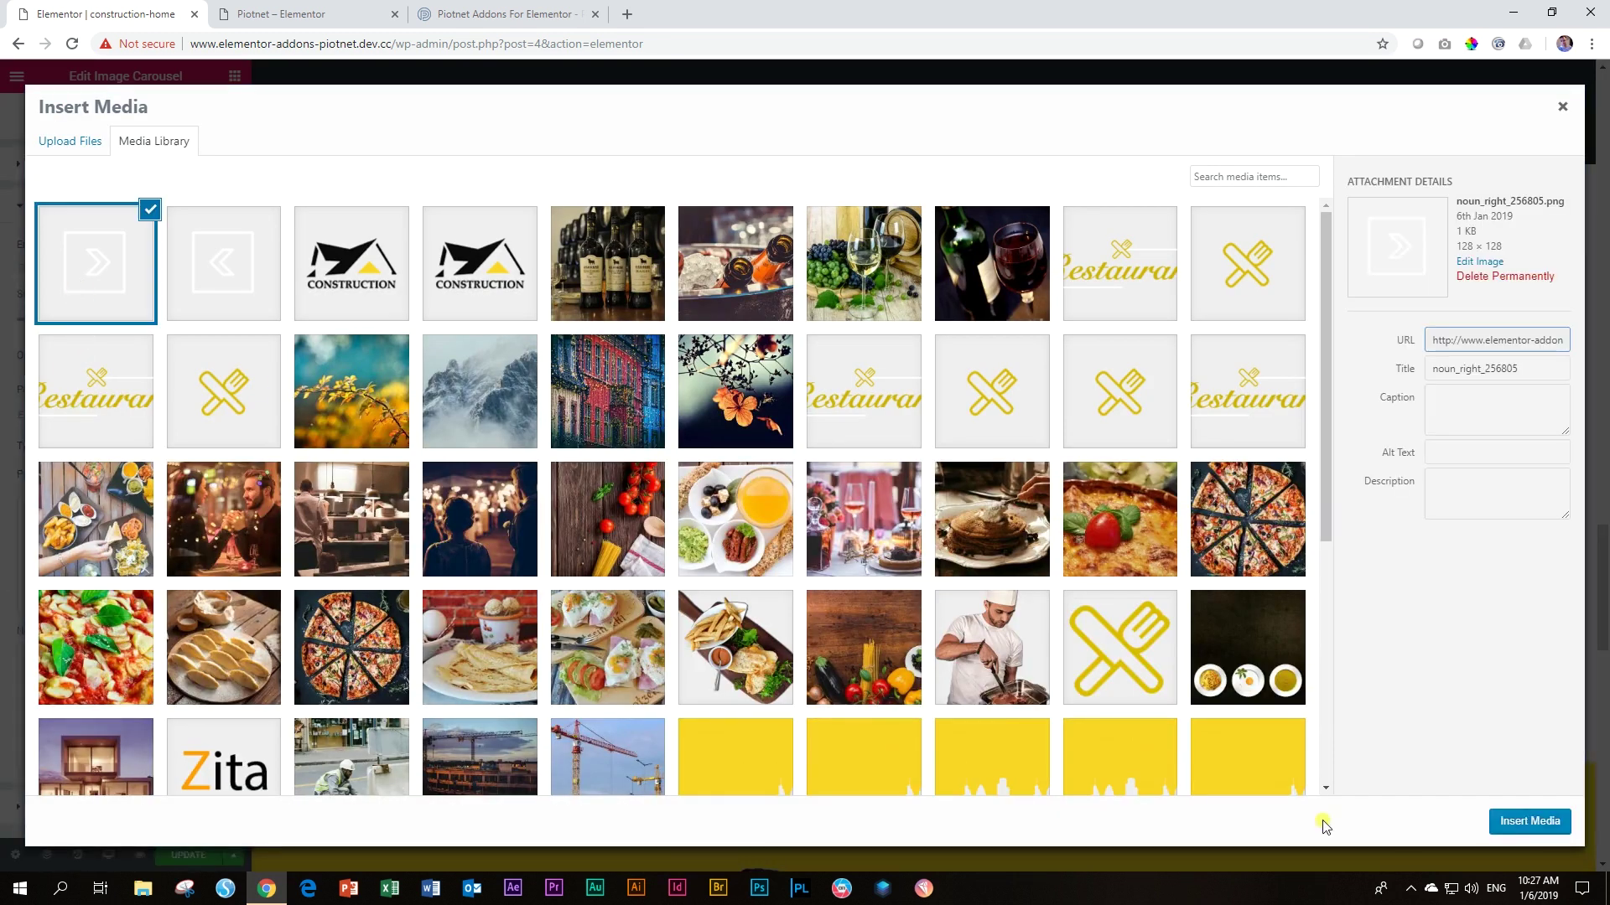
click(1521, 825)
click(178, 855)
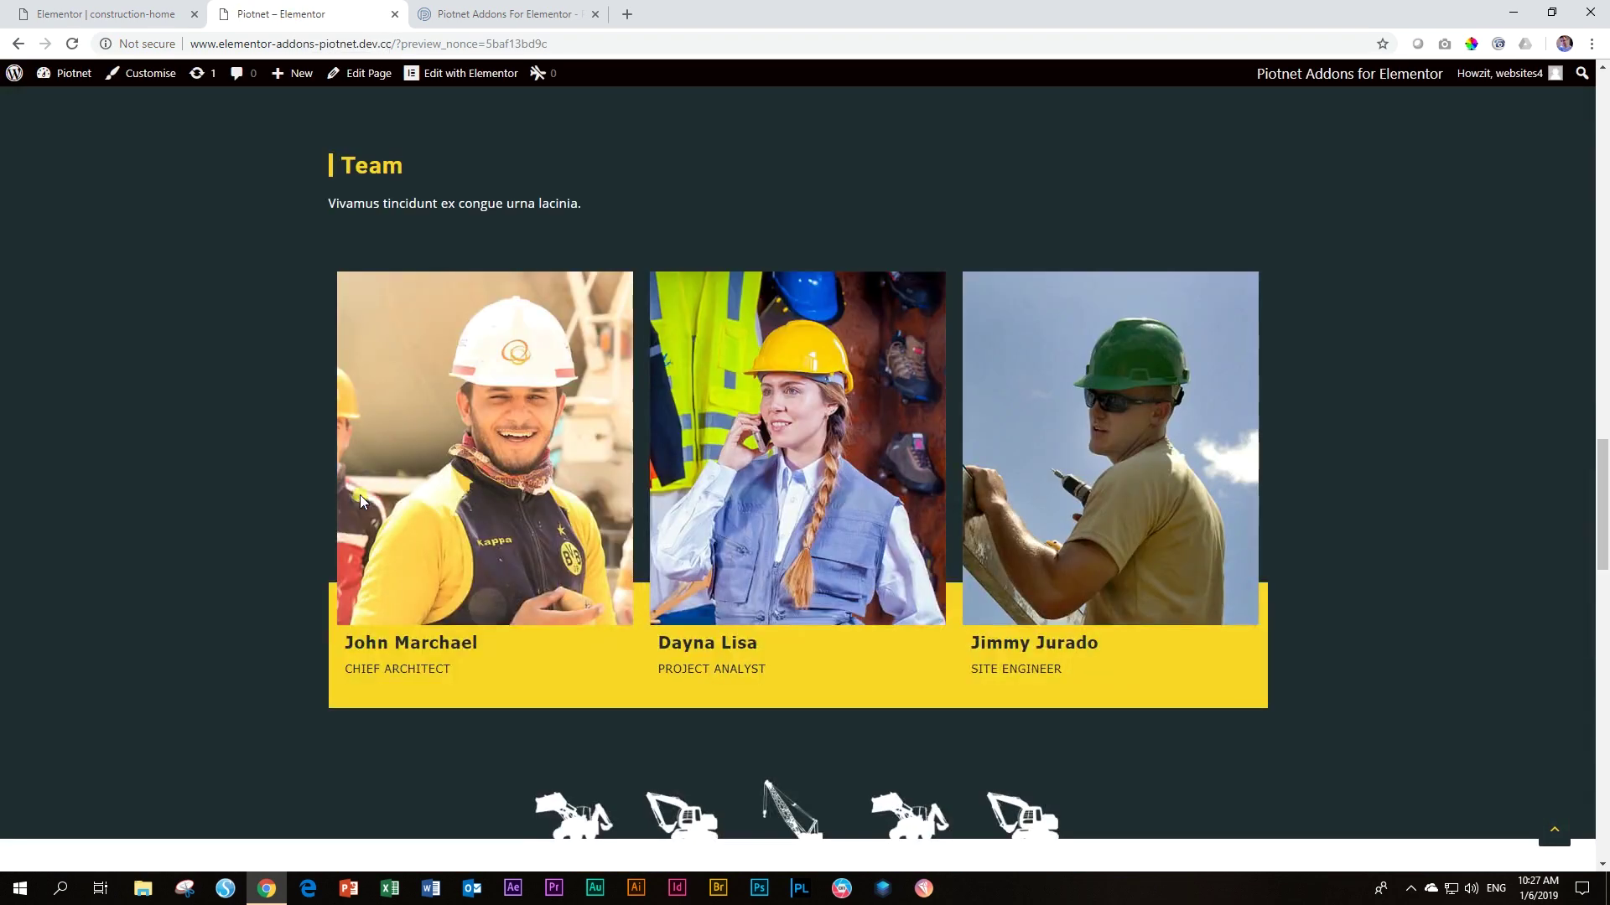
scroll(375, 484, down, 4)
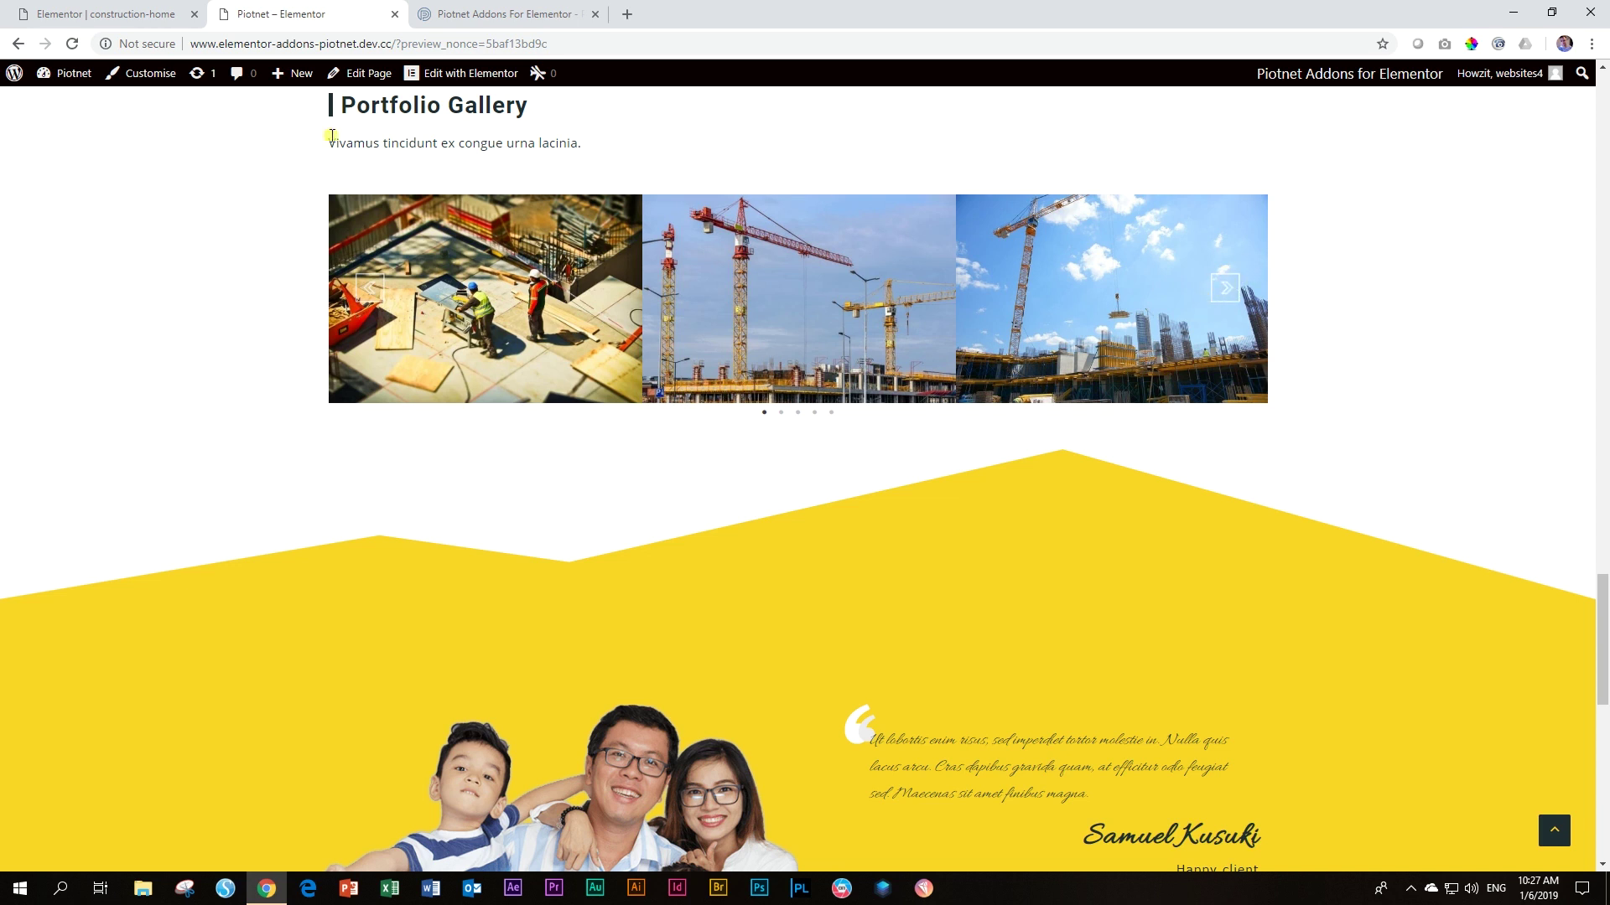
click(115, 10)
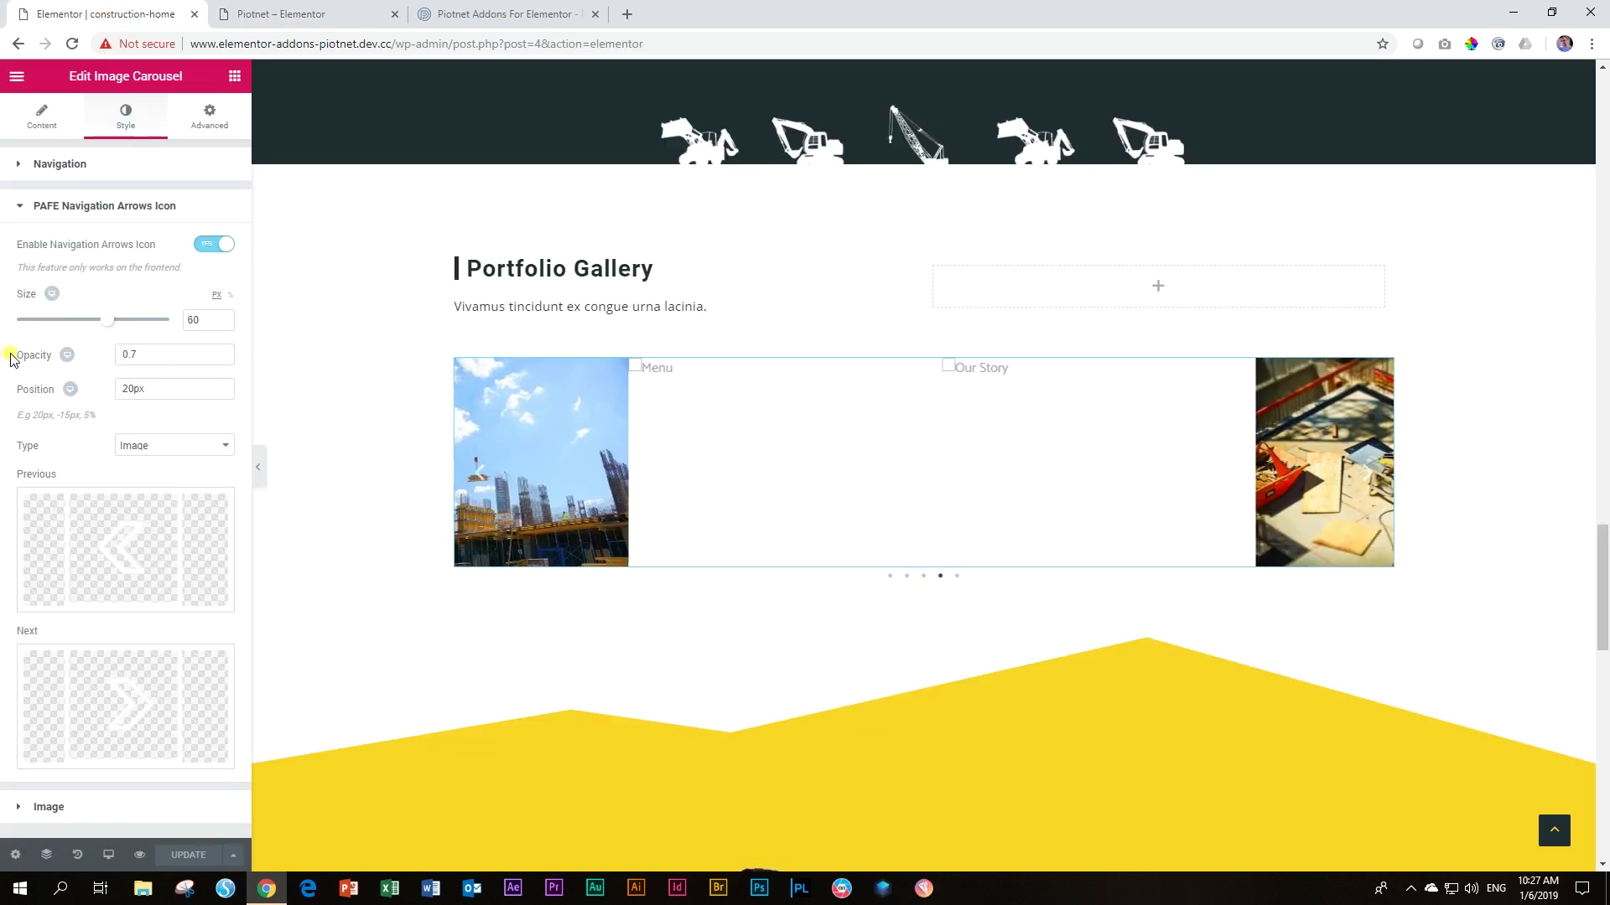
Step: Raise the arrow opacity from 0.7 to 1 and the size from 60 to 100 px
drag(159, 355, 96, 358)
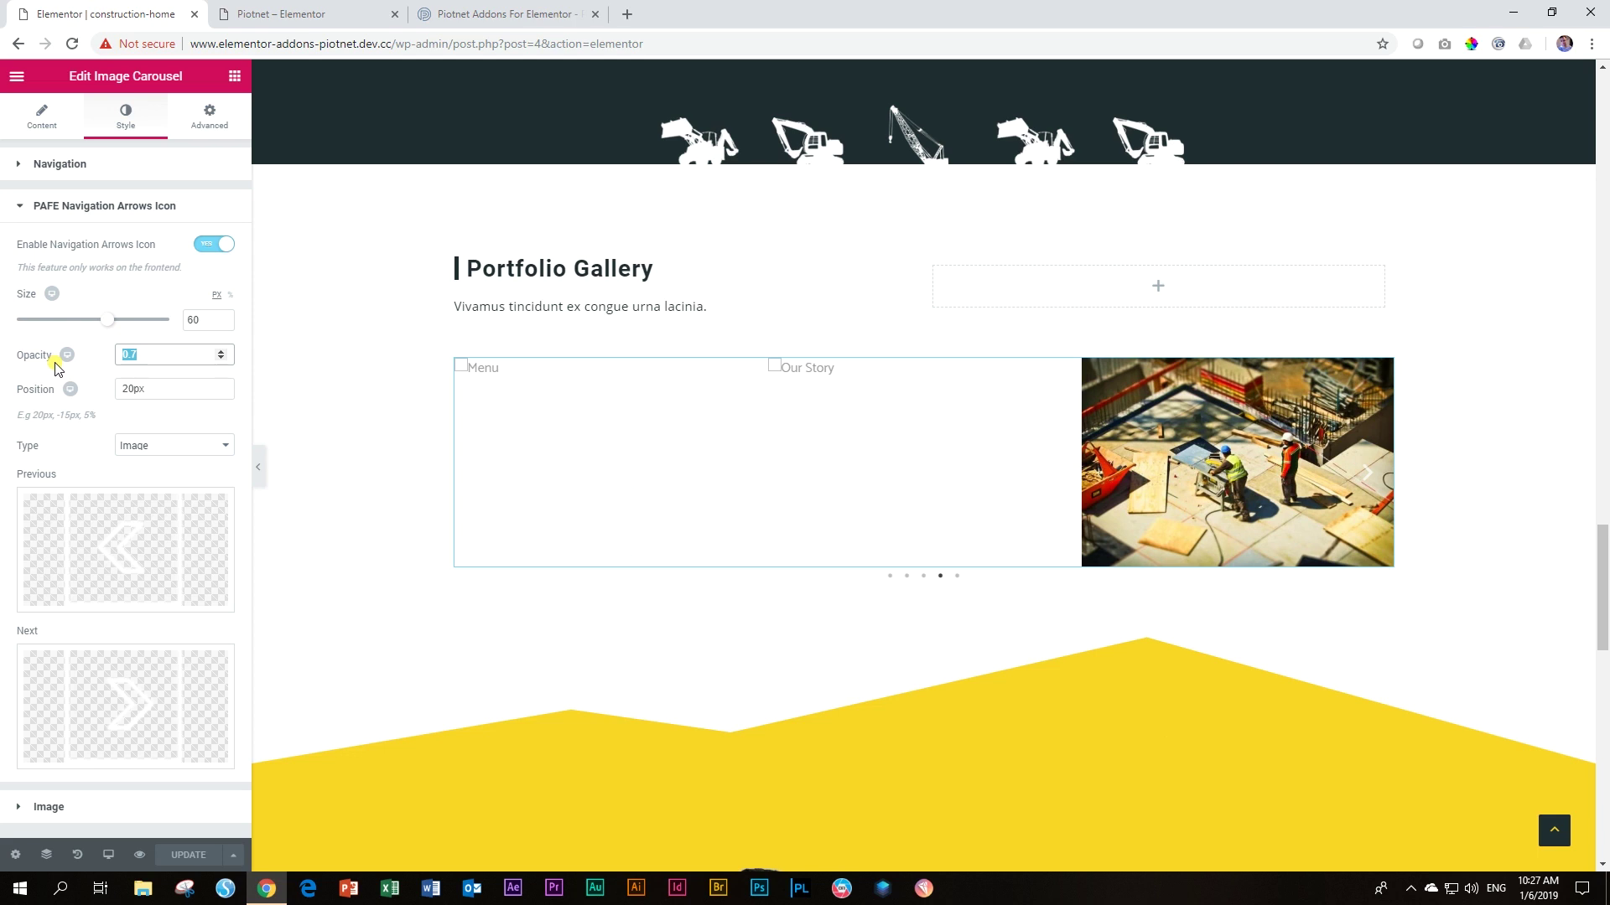
text(1)
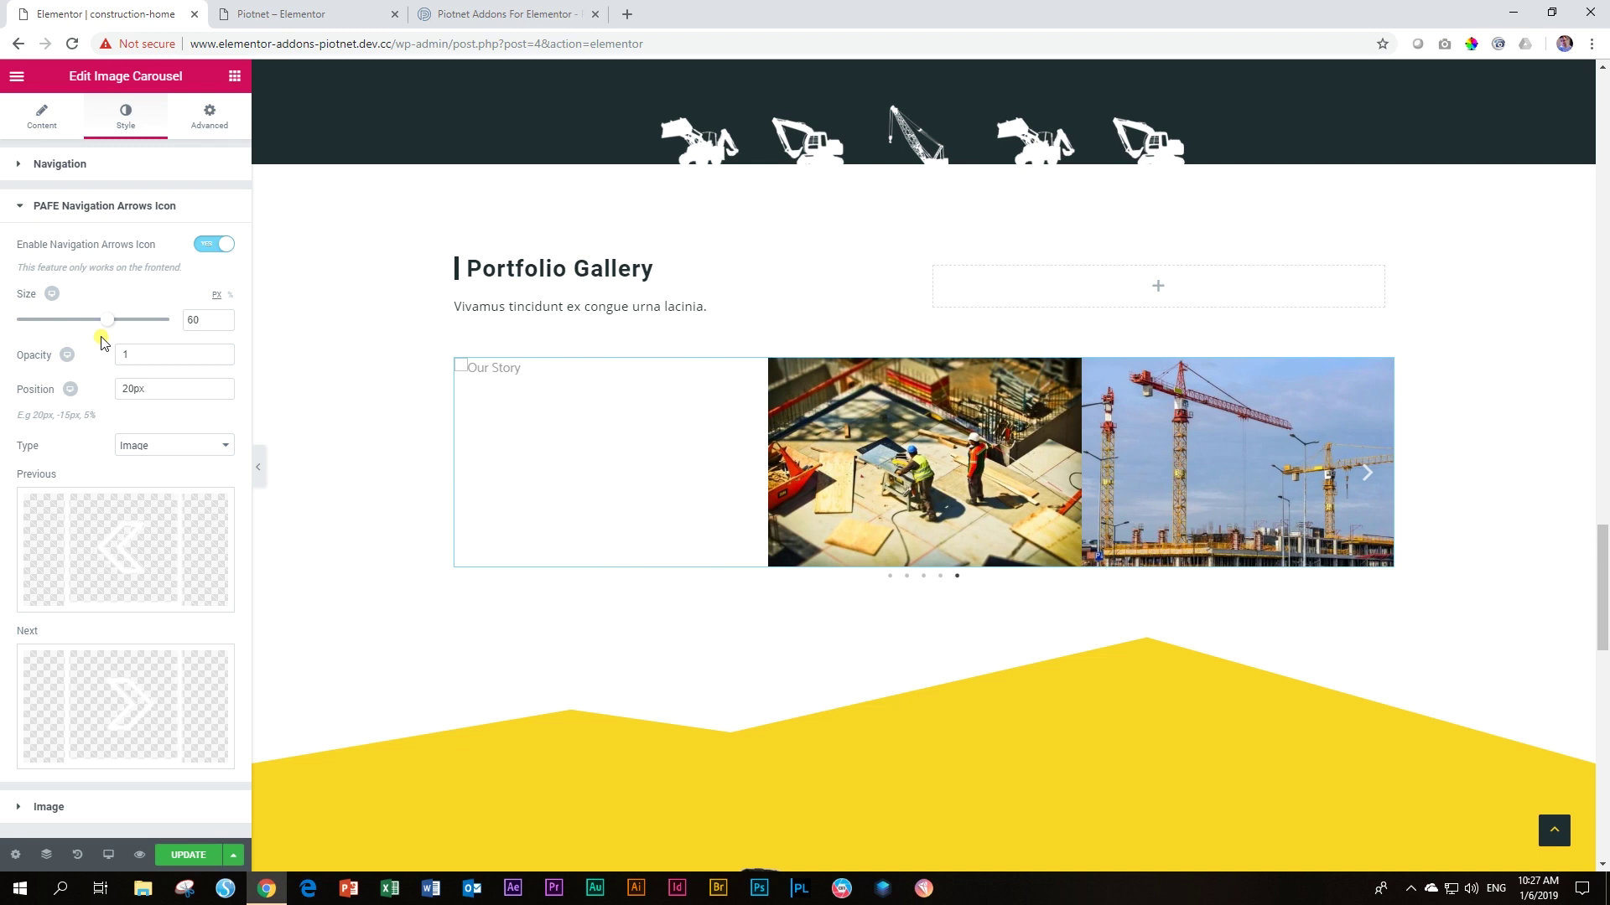
click(165, 856)
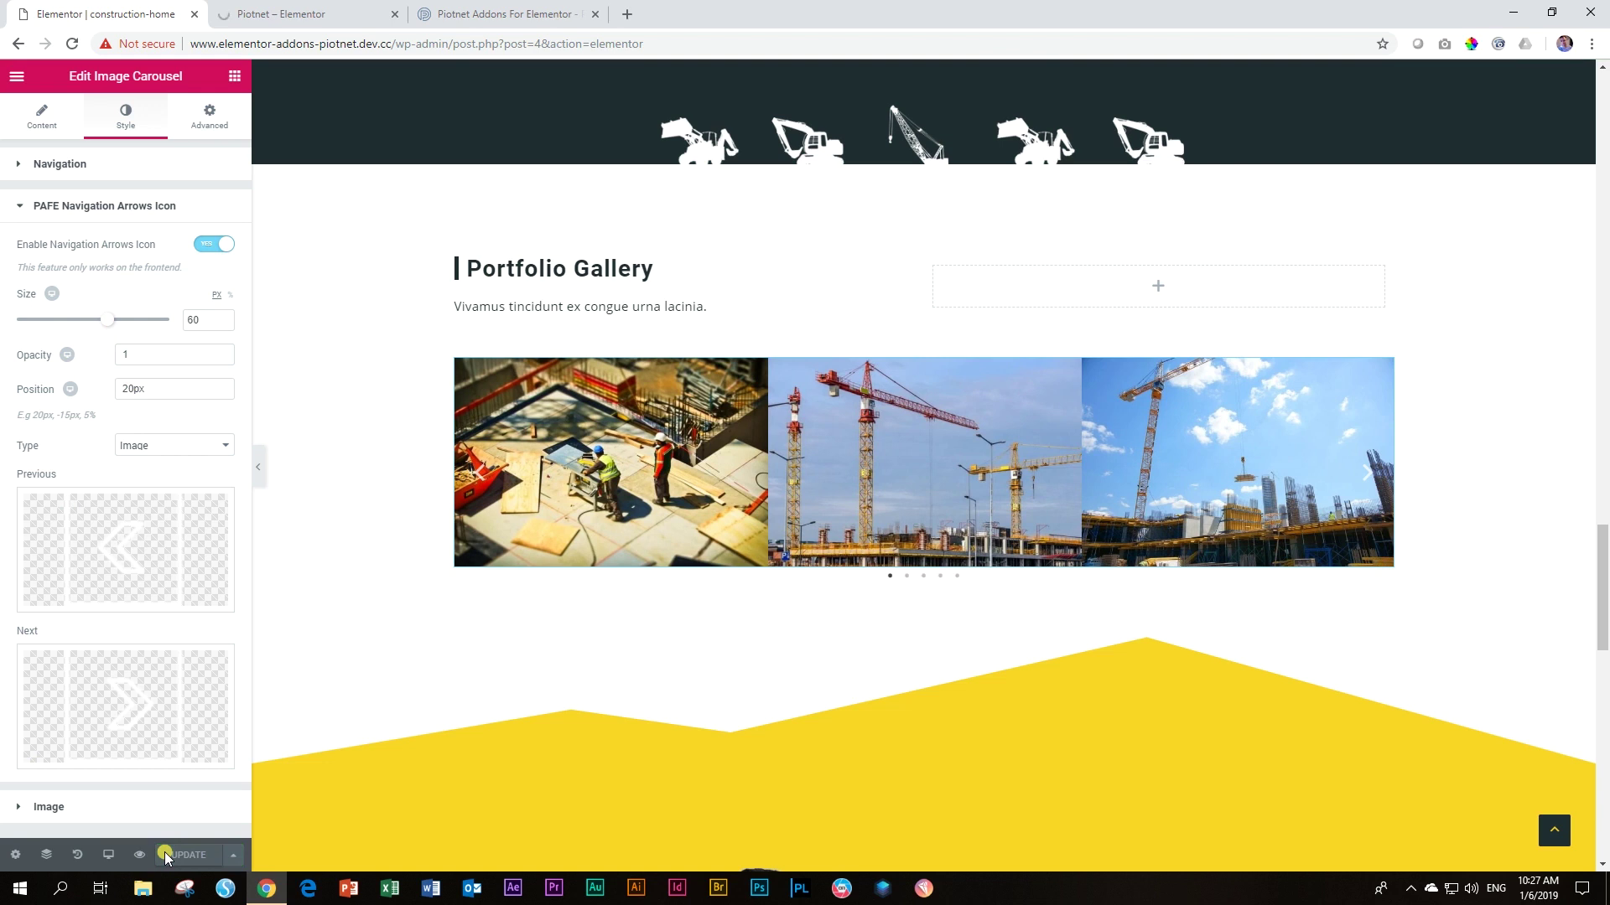
drag(110, 321, 176, 324)
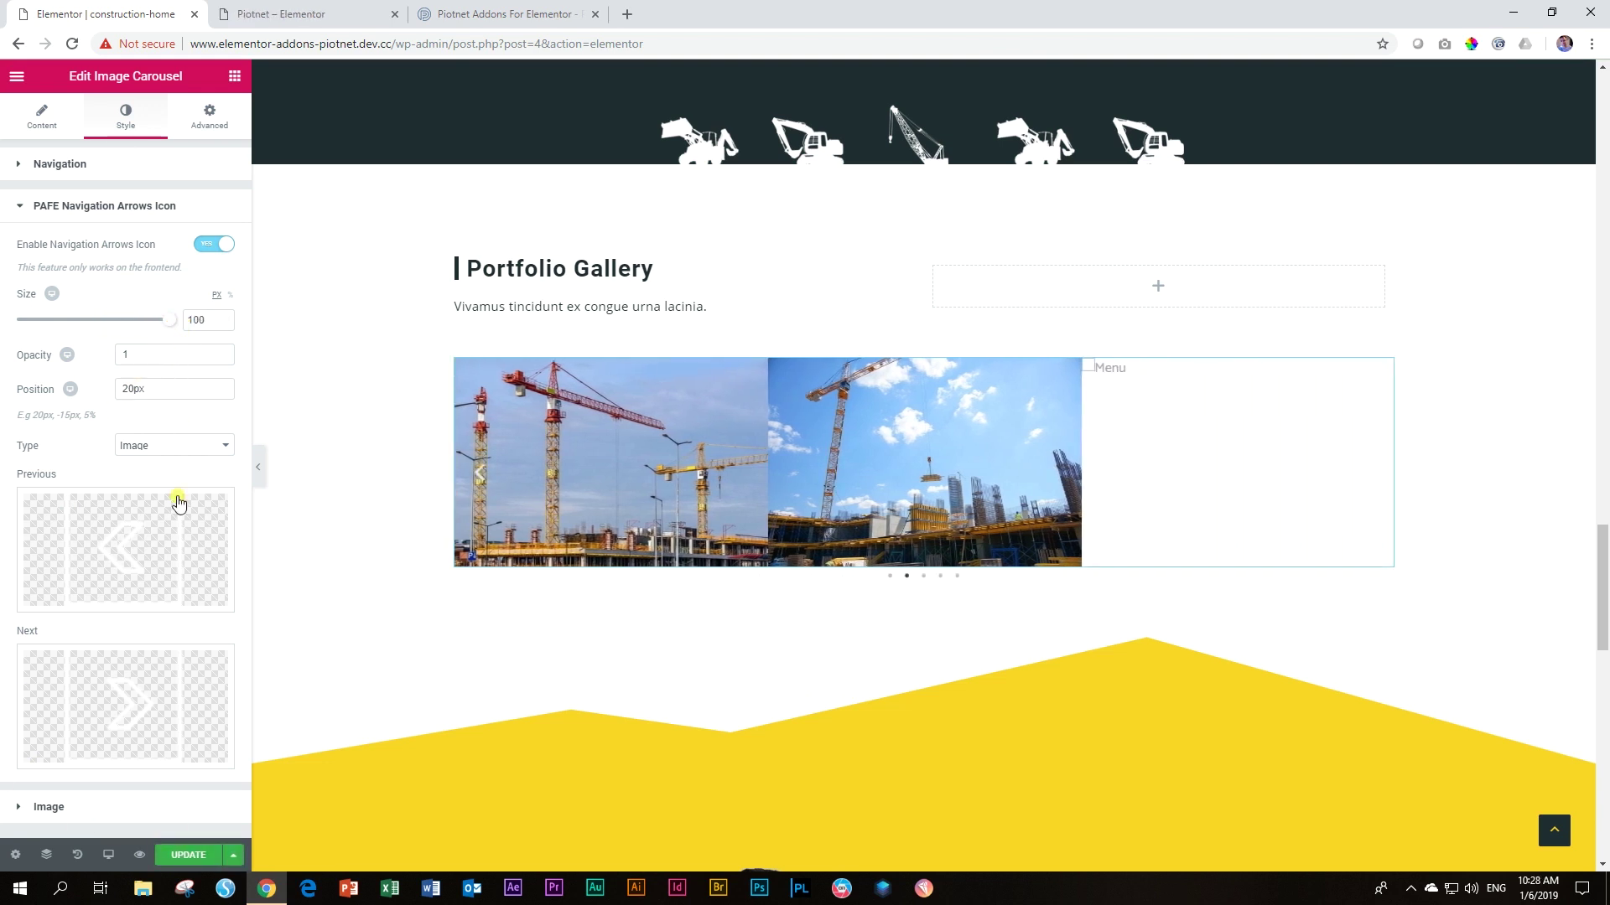
click(184, 855)
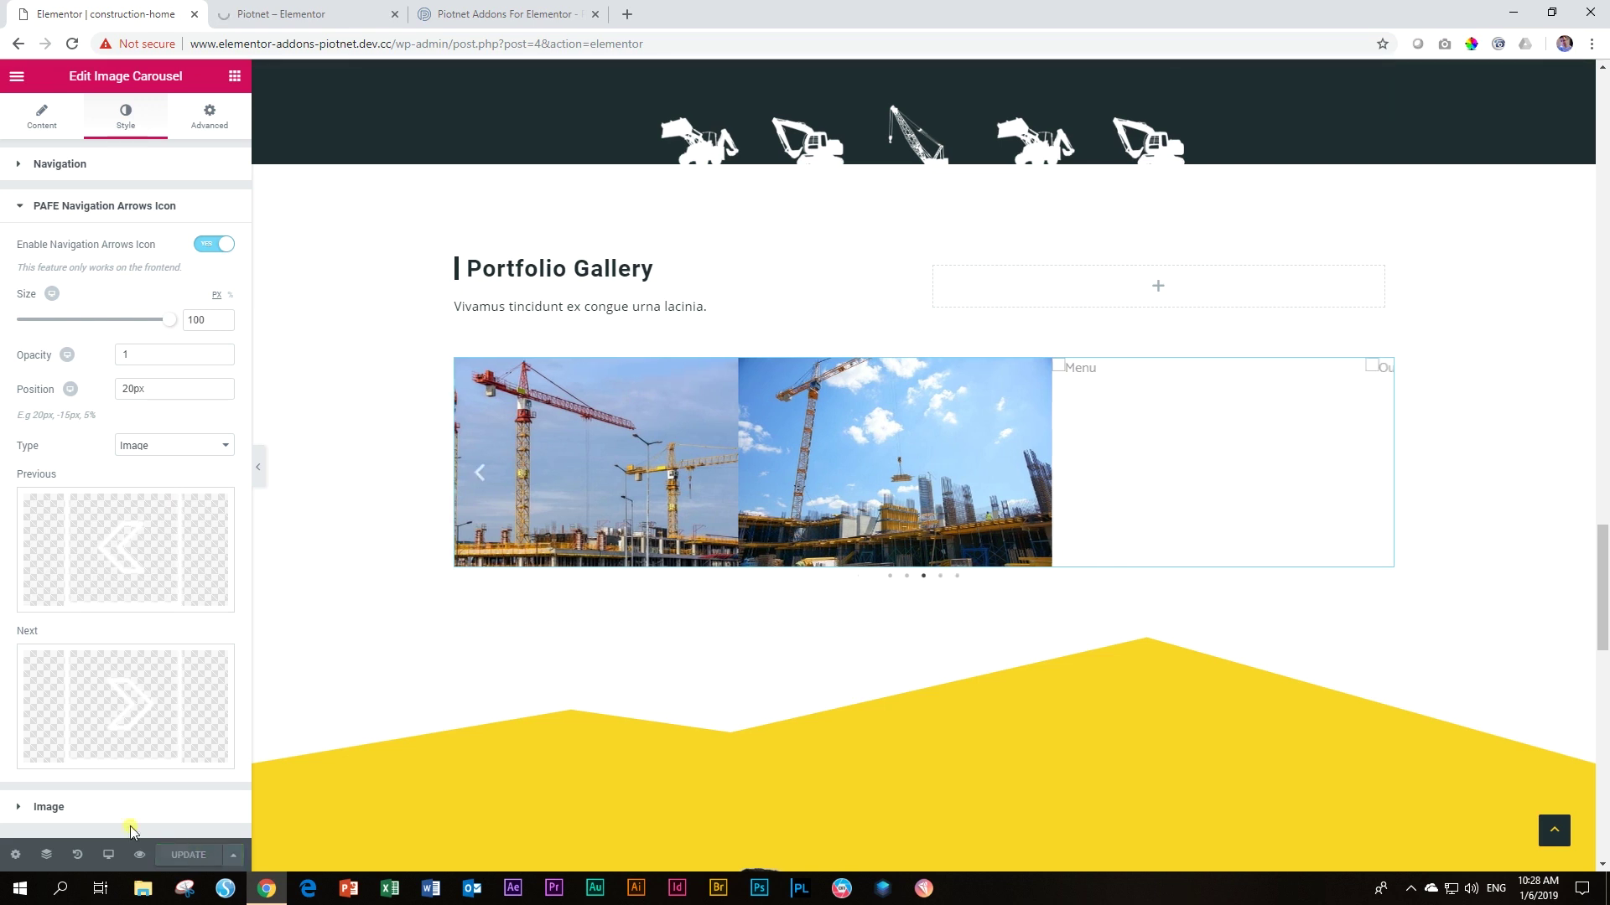
Step: Confirm the enlarged image arrows on the live Portfolio Gallery, then open the Piotnet Addons demo page
click(279, 5)
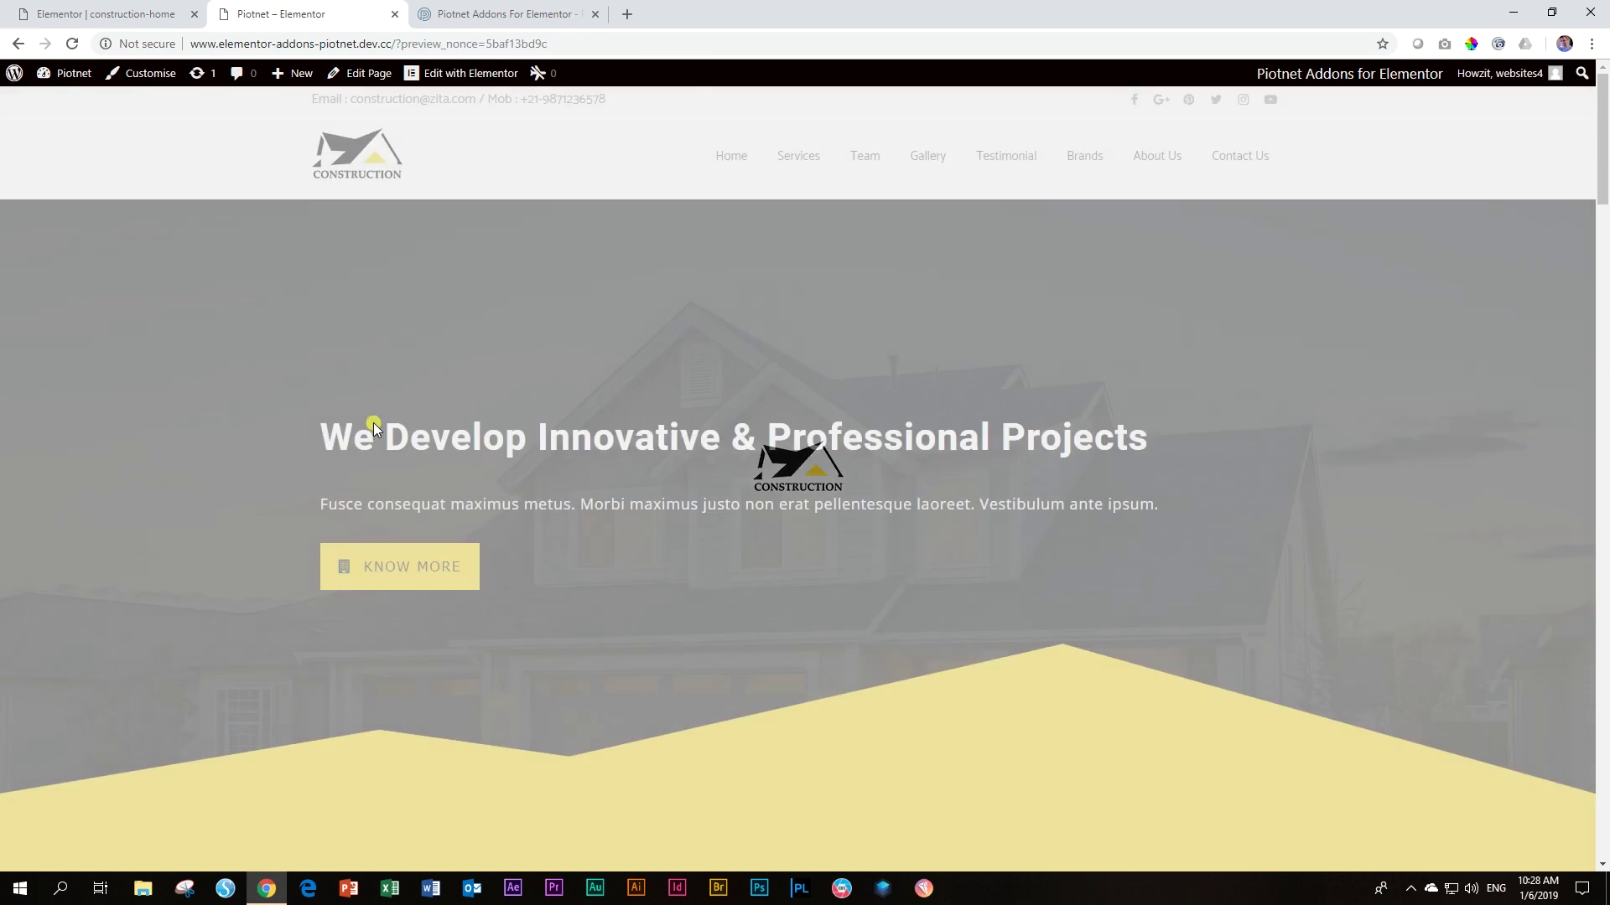
scroll(375, 430, down, 20)
scroll(378, 441, down, 7)
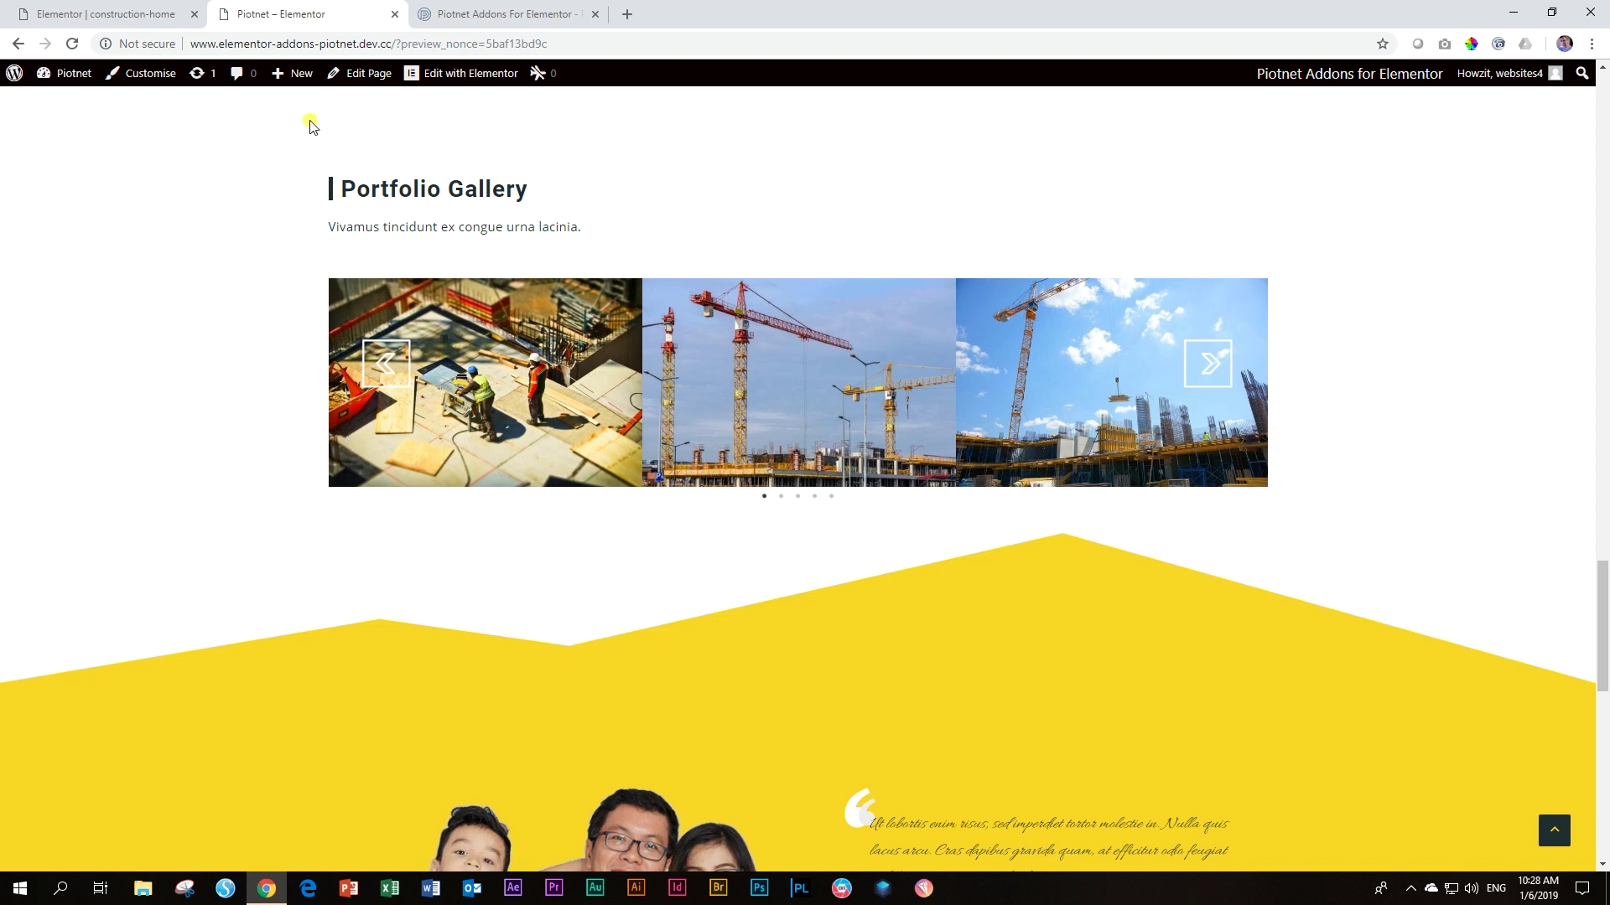
click(518, 8)
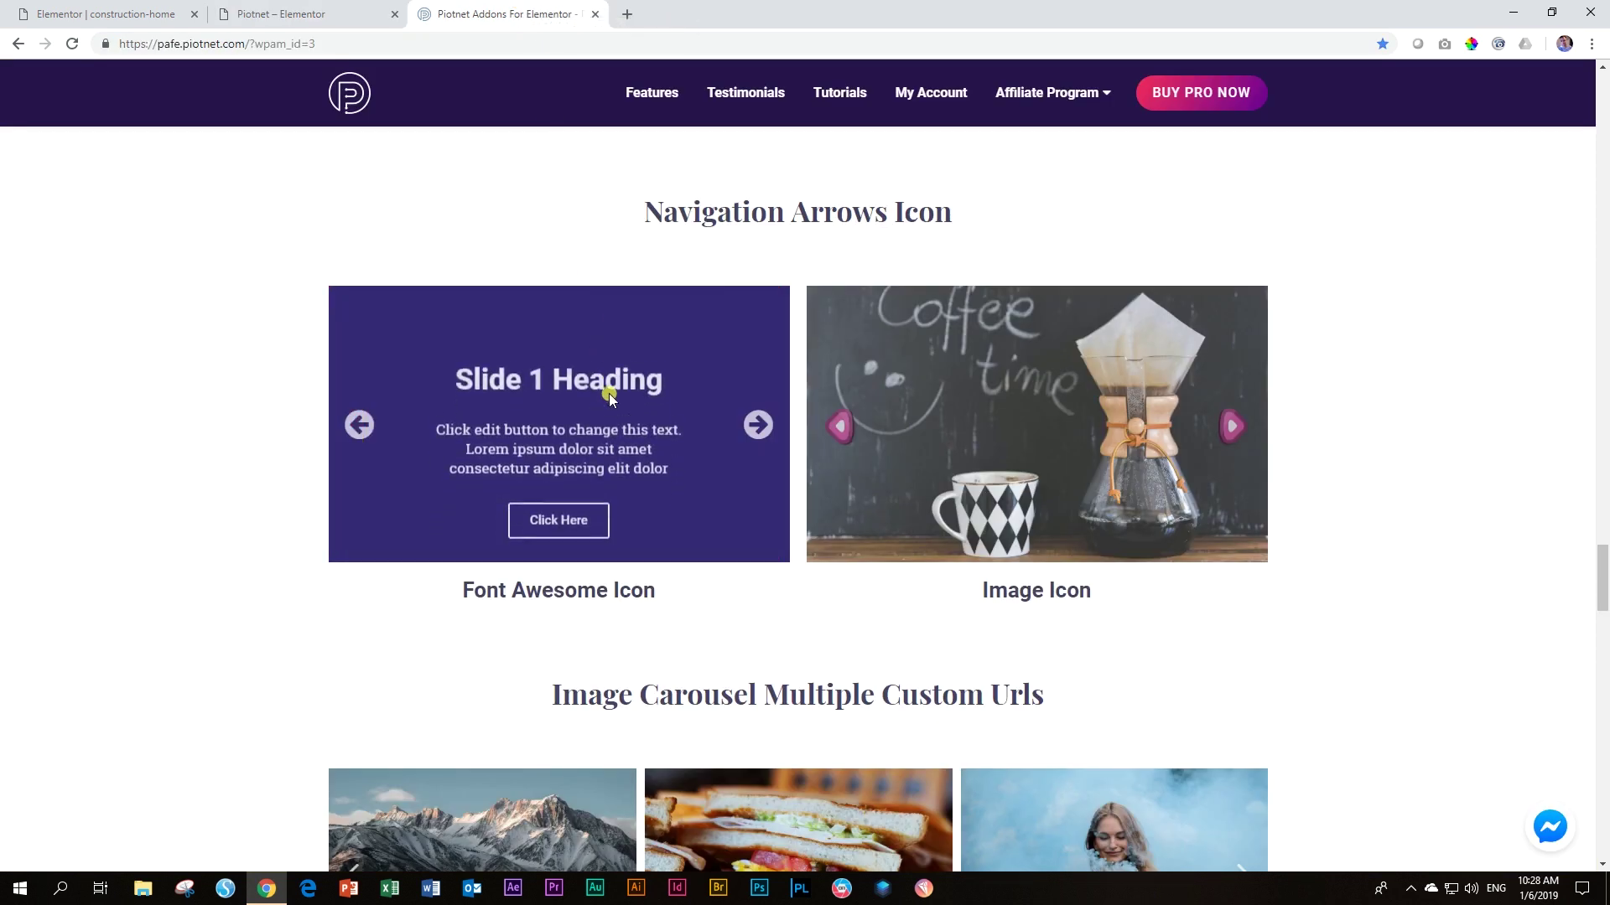